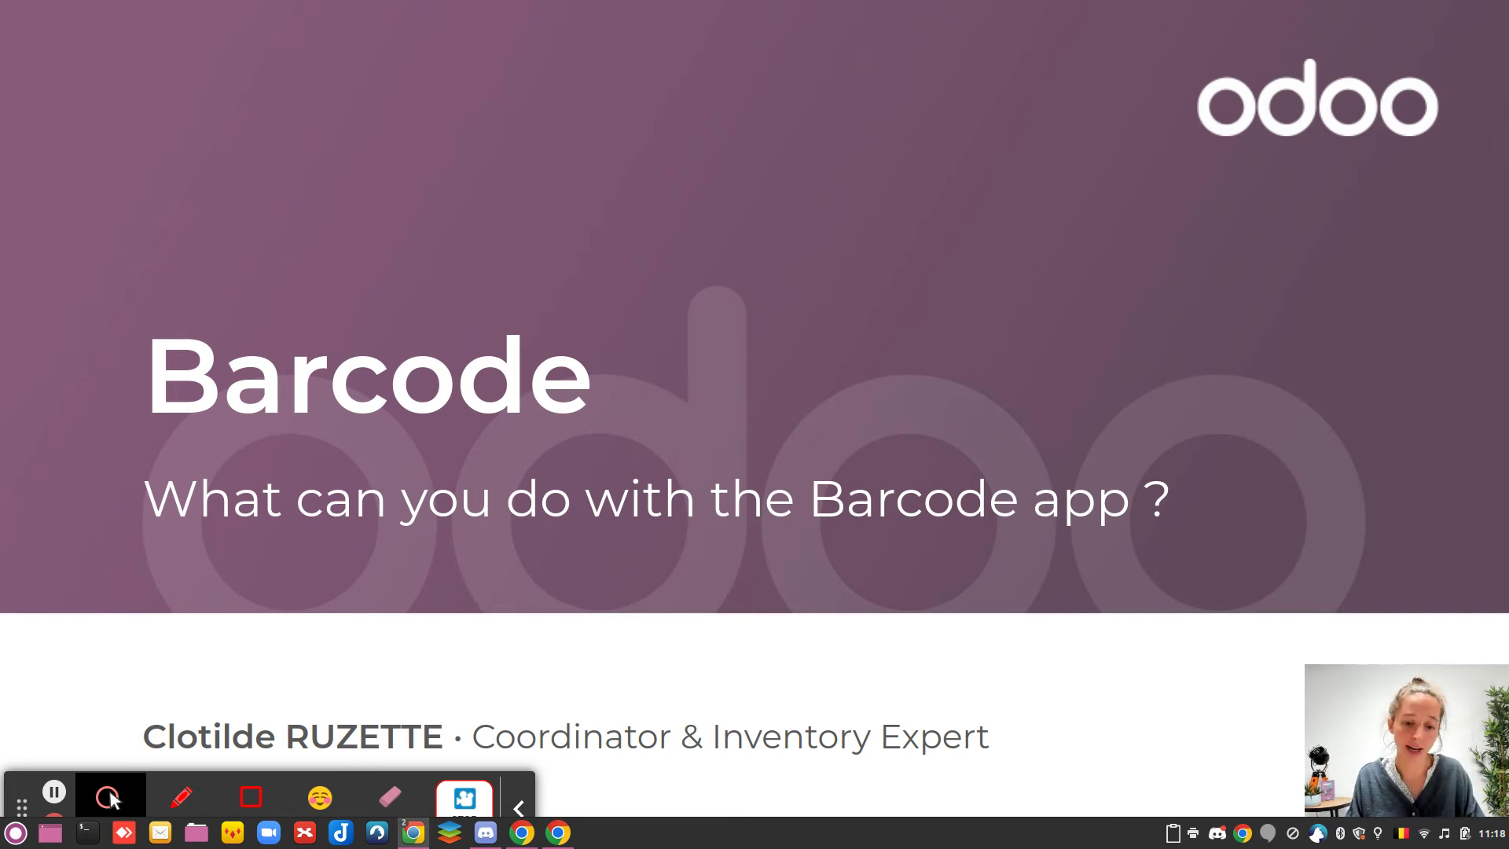
Exit the Barcode title slideshow and return to the Barcode Module deck in the Slides editor.
key(Escape)
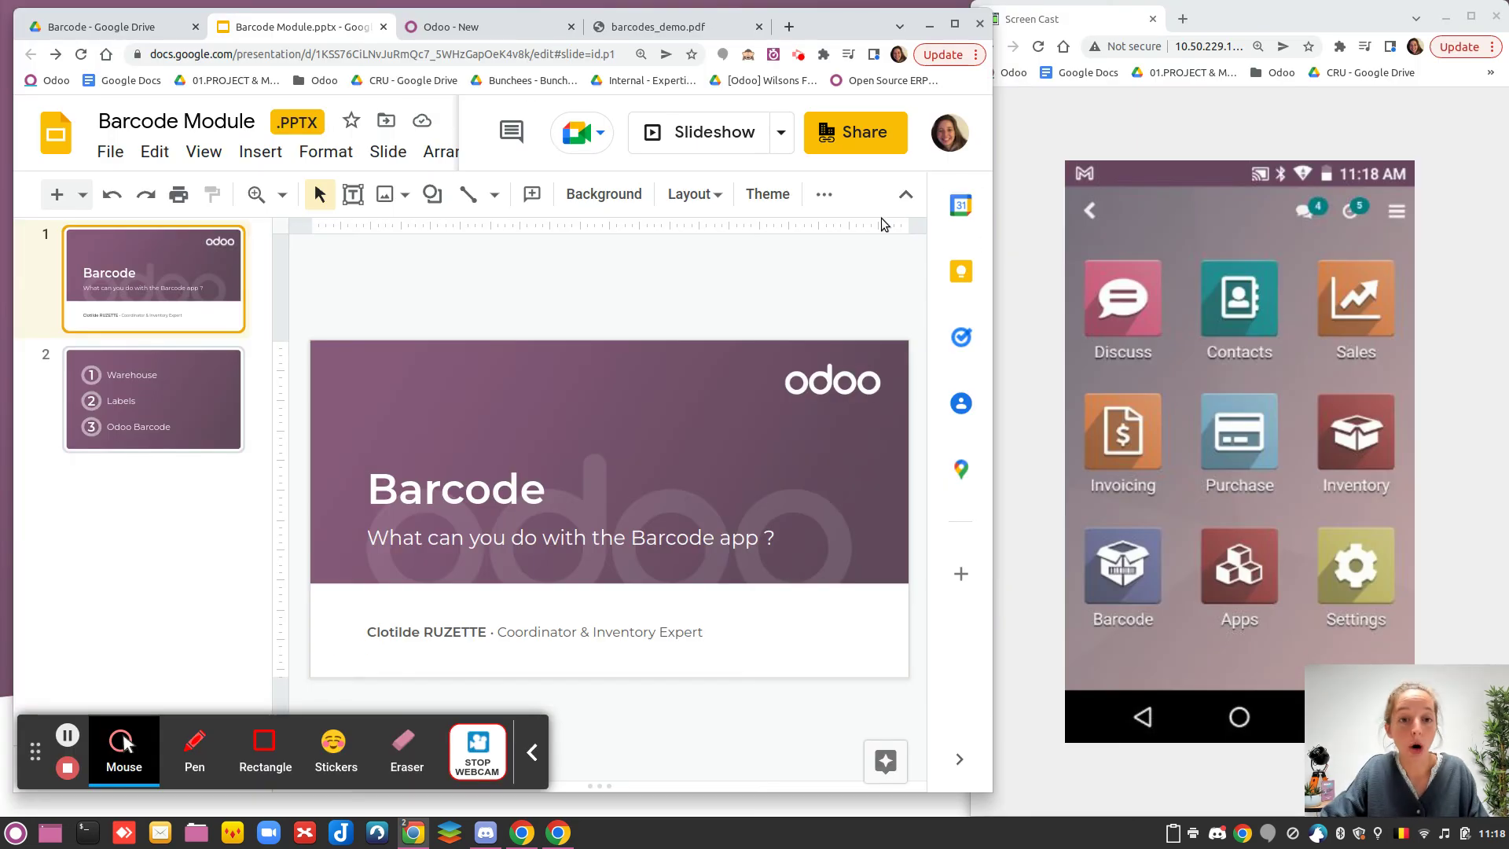
Show the Odoo Inventory Barcode settings, then the barcodes_demo.pdf sheet beside the phone screen cast.
click(471, 27)
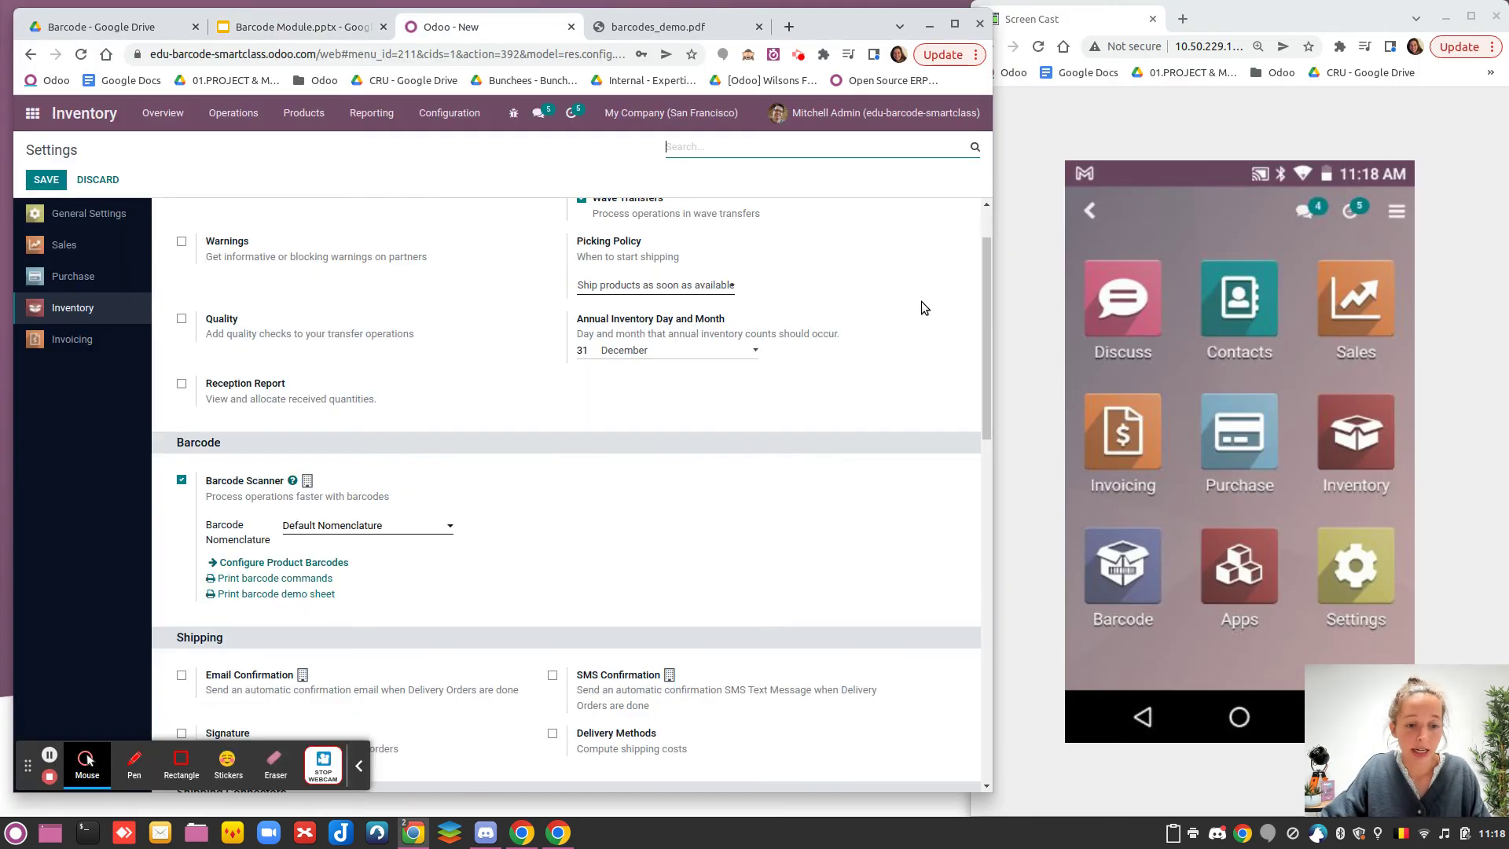
click(358, 765)
drag(1383, 699, 44, 702)
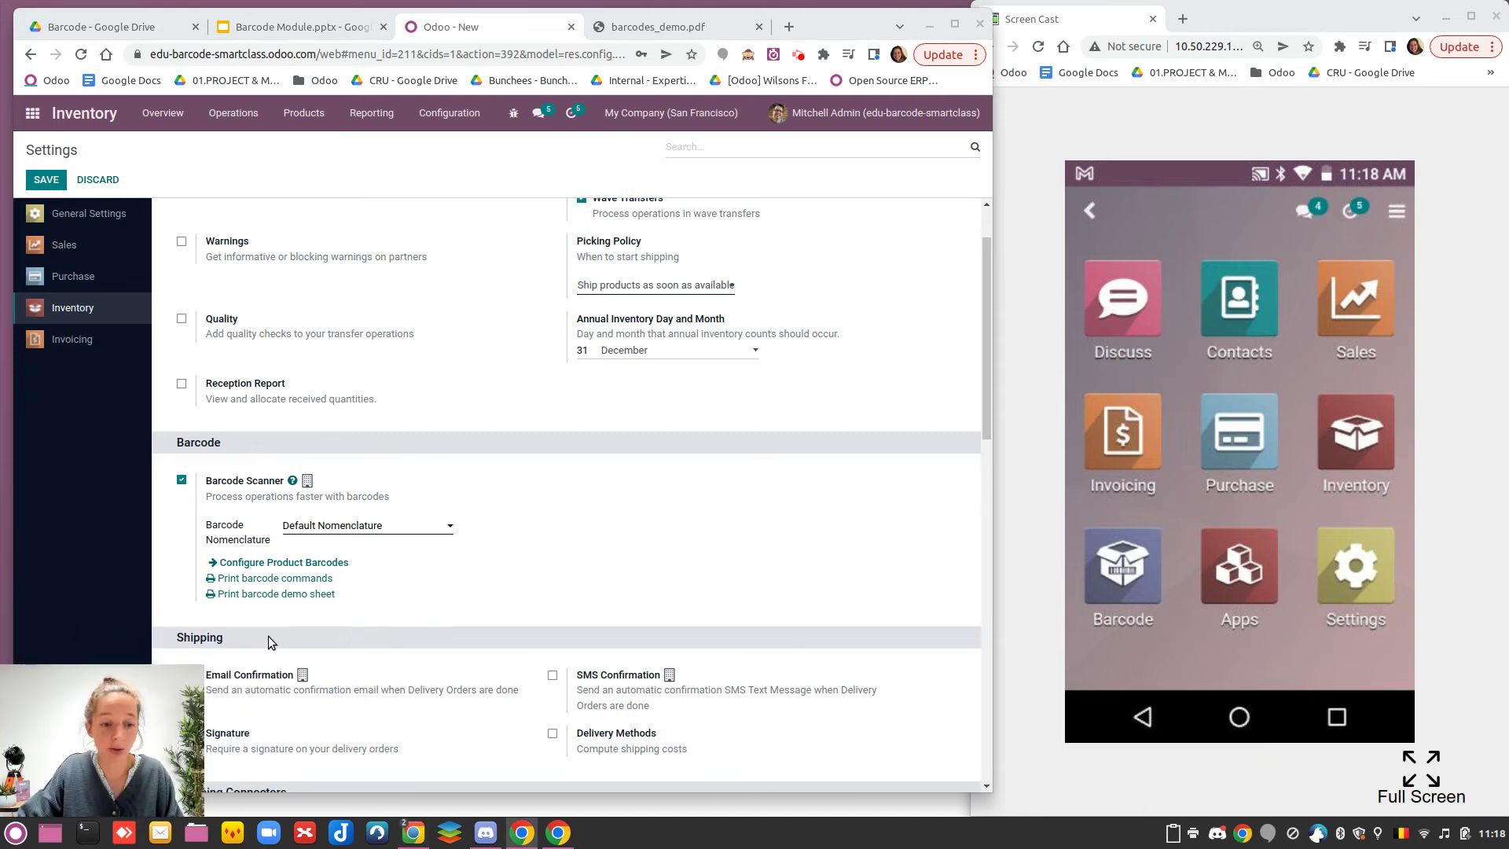
click(702, 28)
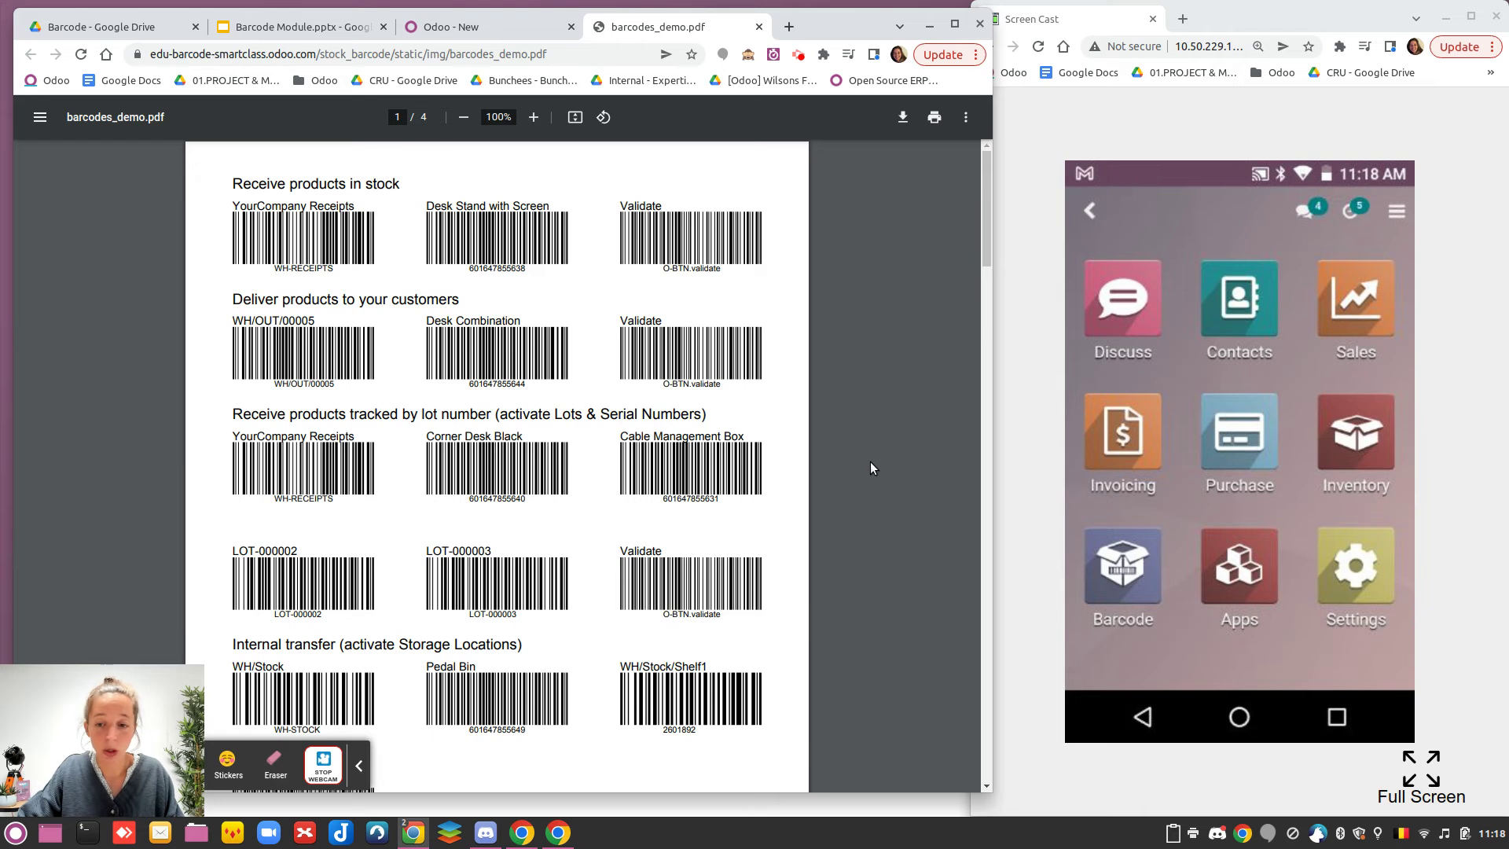
Bring the phone screen cast forward with Odoo Barcode's scanning home screen.
click(1125, 568)
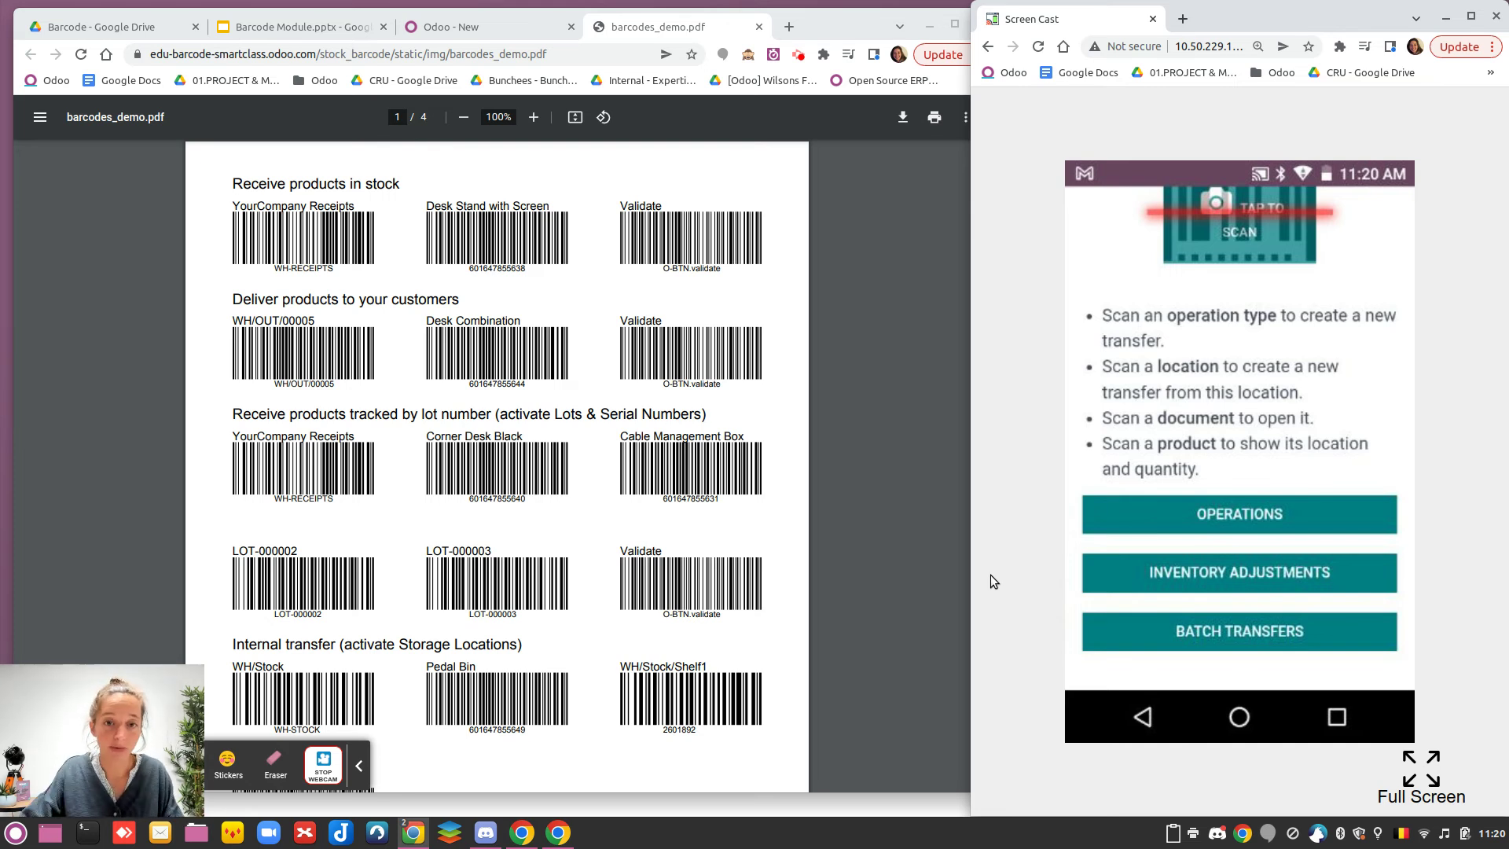
scroll(693, 649, down, 3)
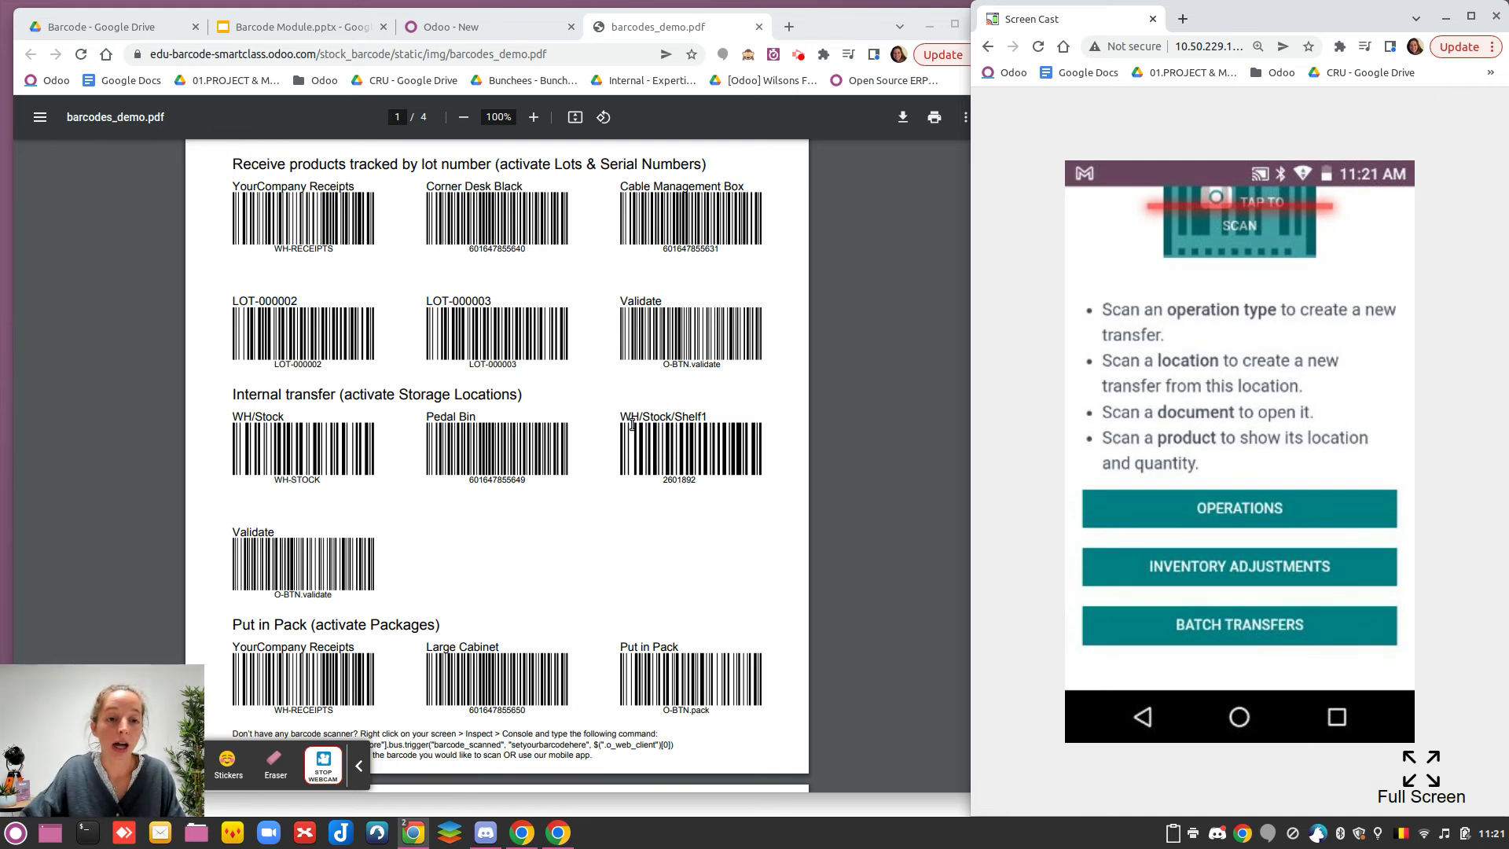
Open delivery order WH/OUT/00020 from the Inventory Overview and print its Picking Operations report.
click(496, 27)
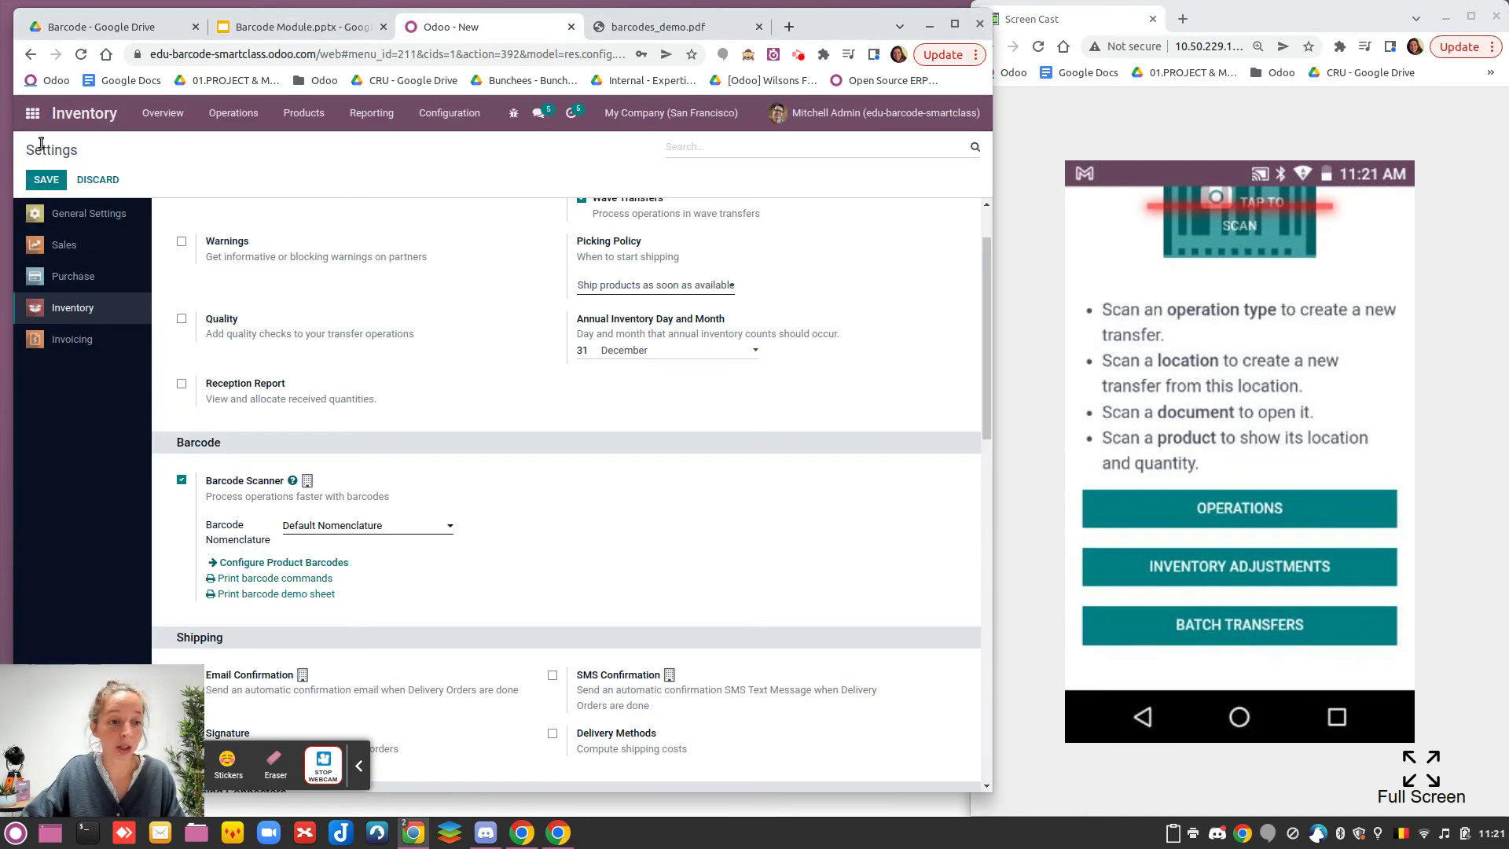
click(163, 112)
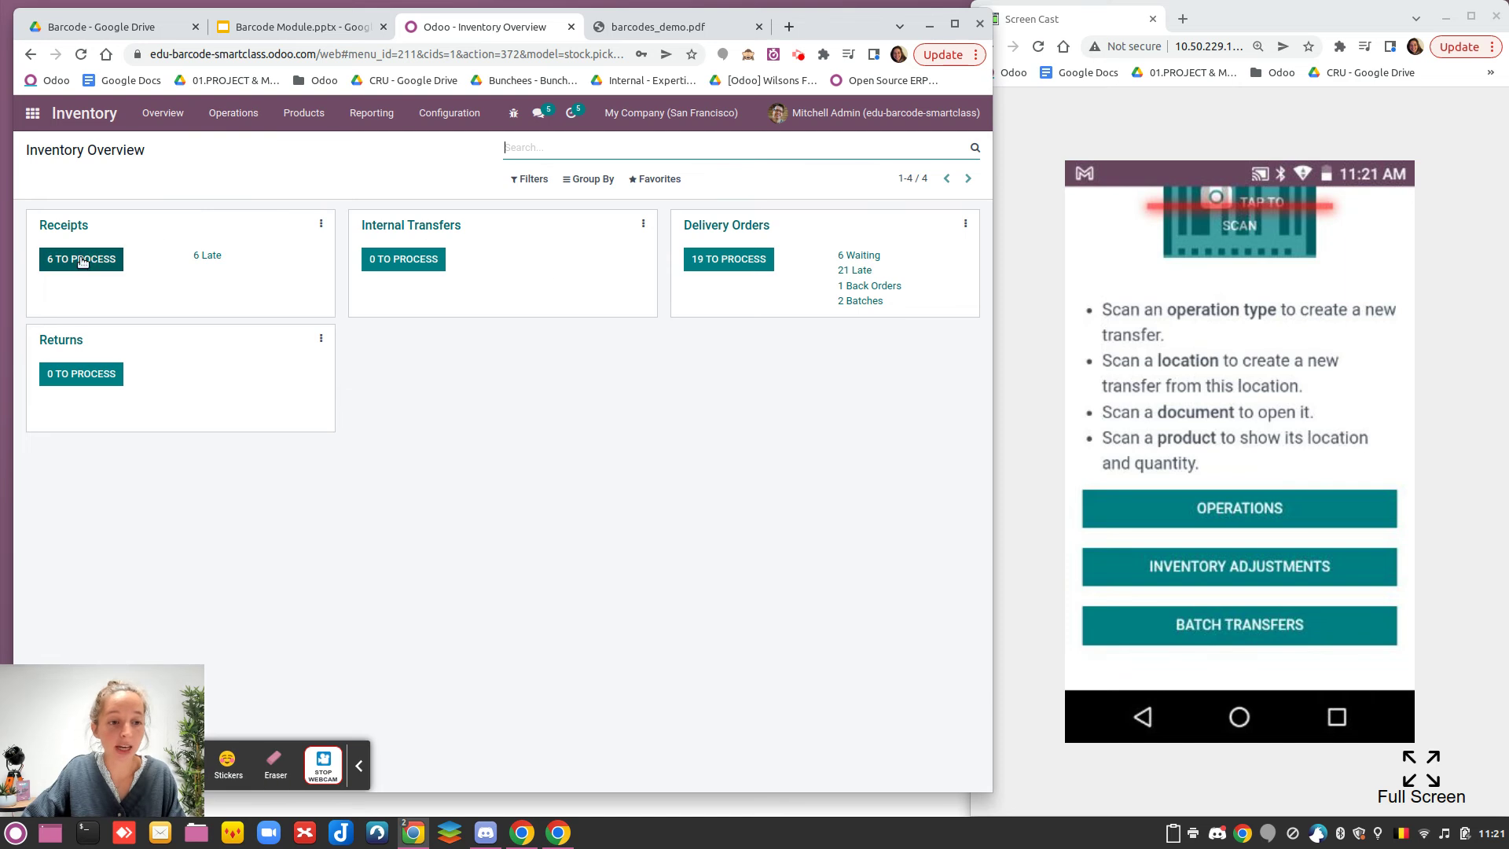
click(735, 260)
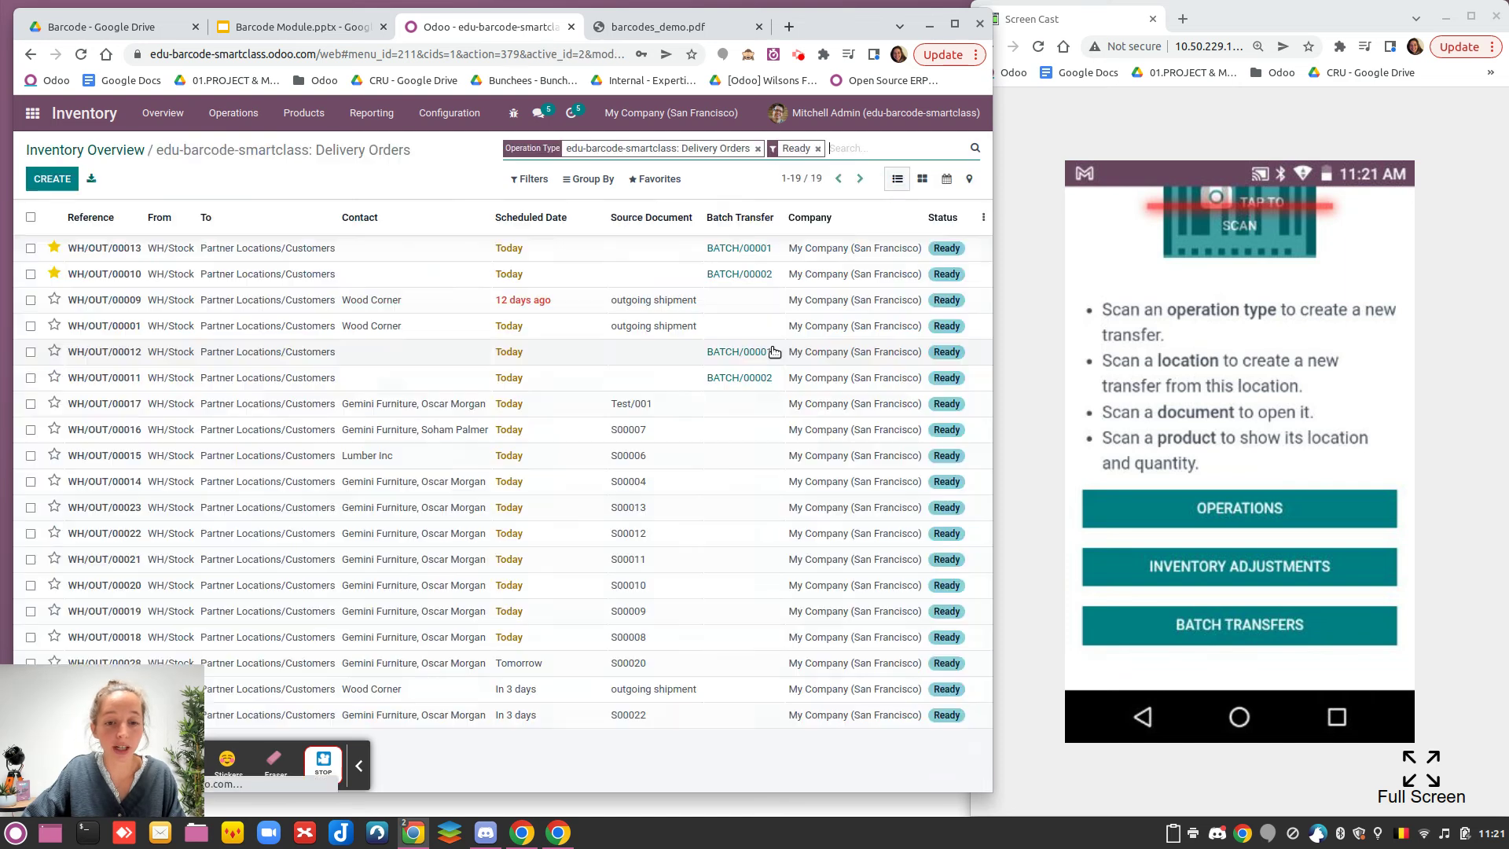
click(695, 602)
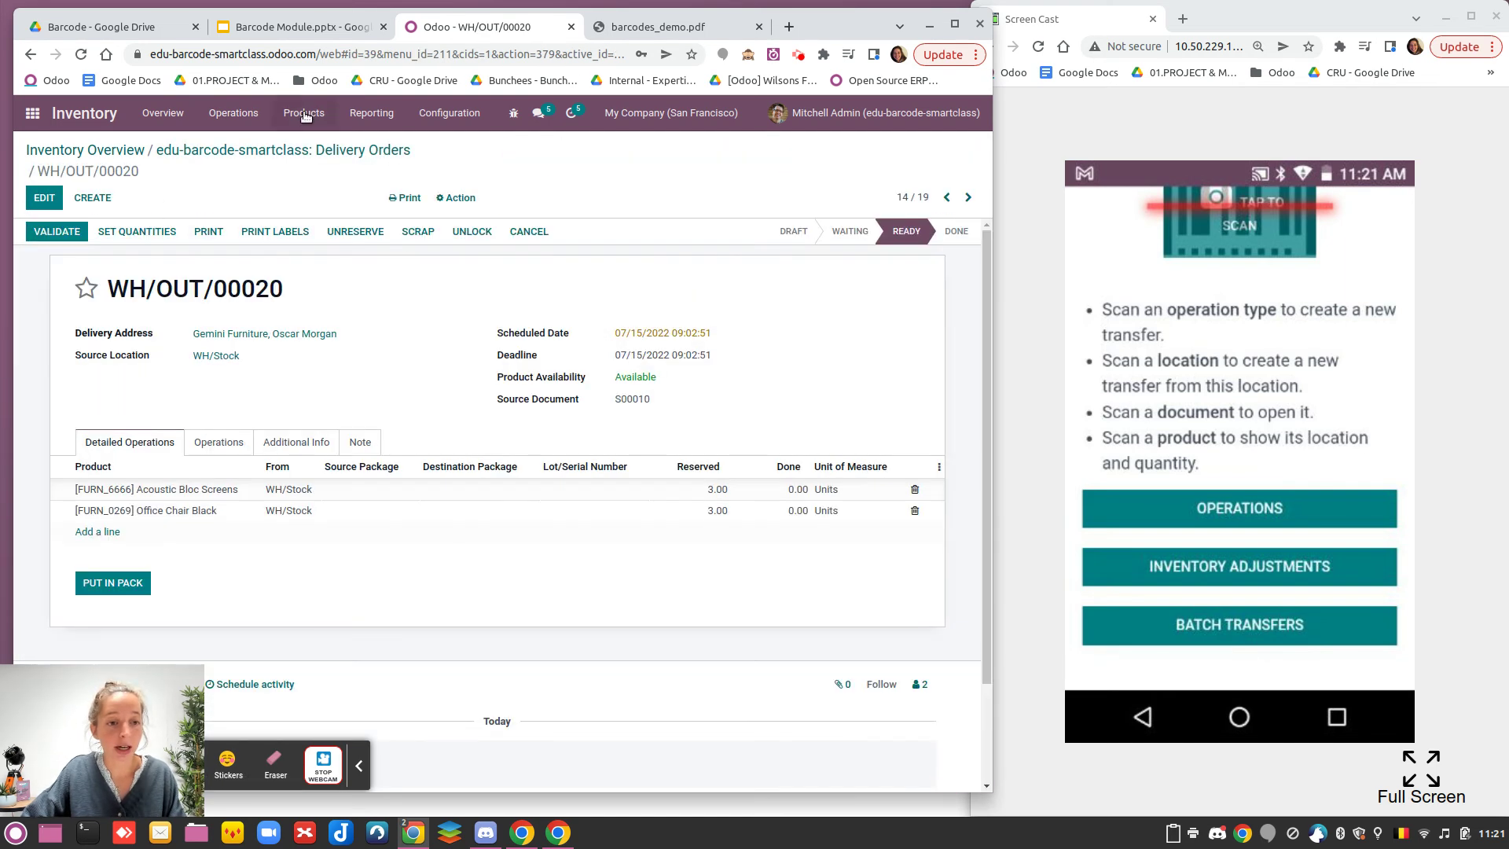
click(404, 198)
click(440, 225)
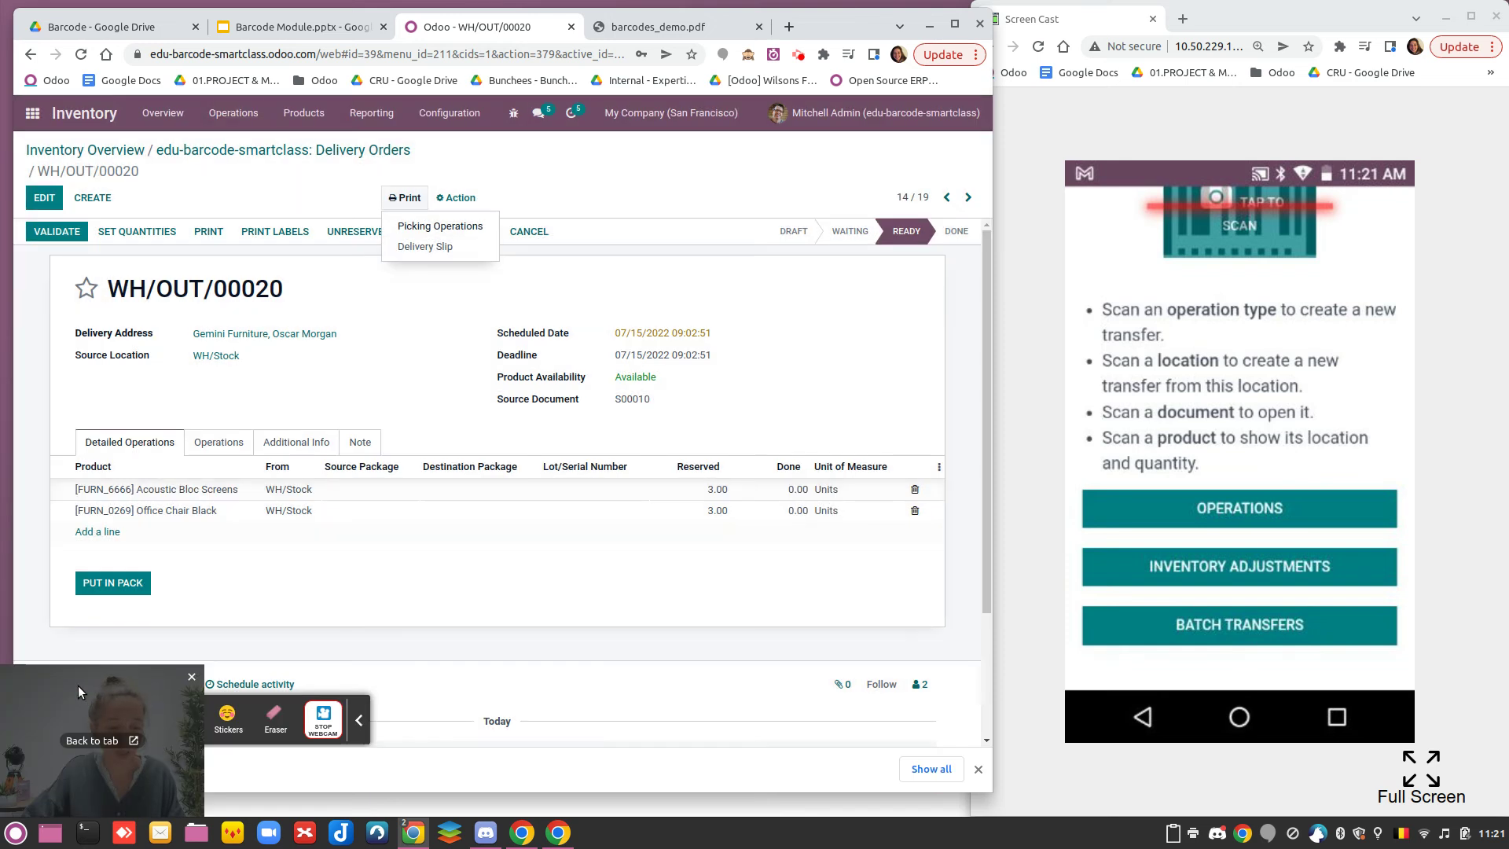
drag(77, 682, 118, 707)
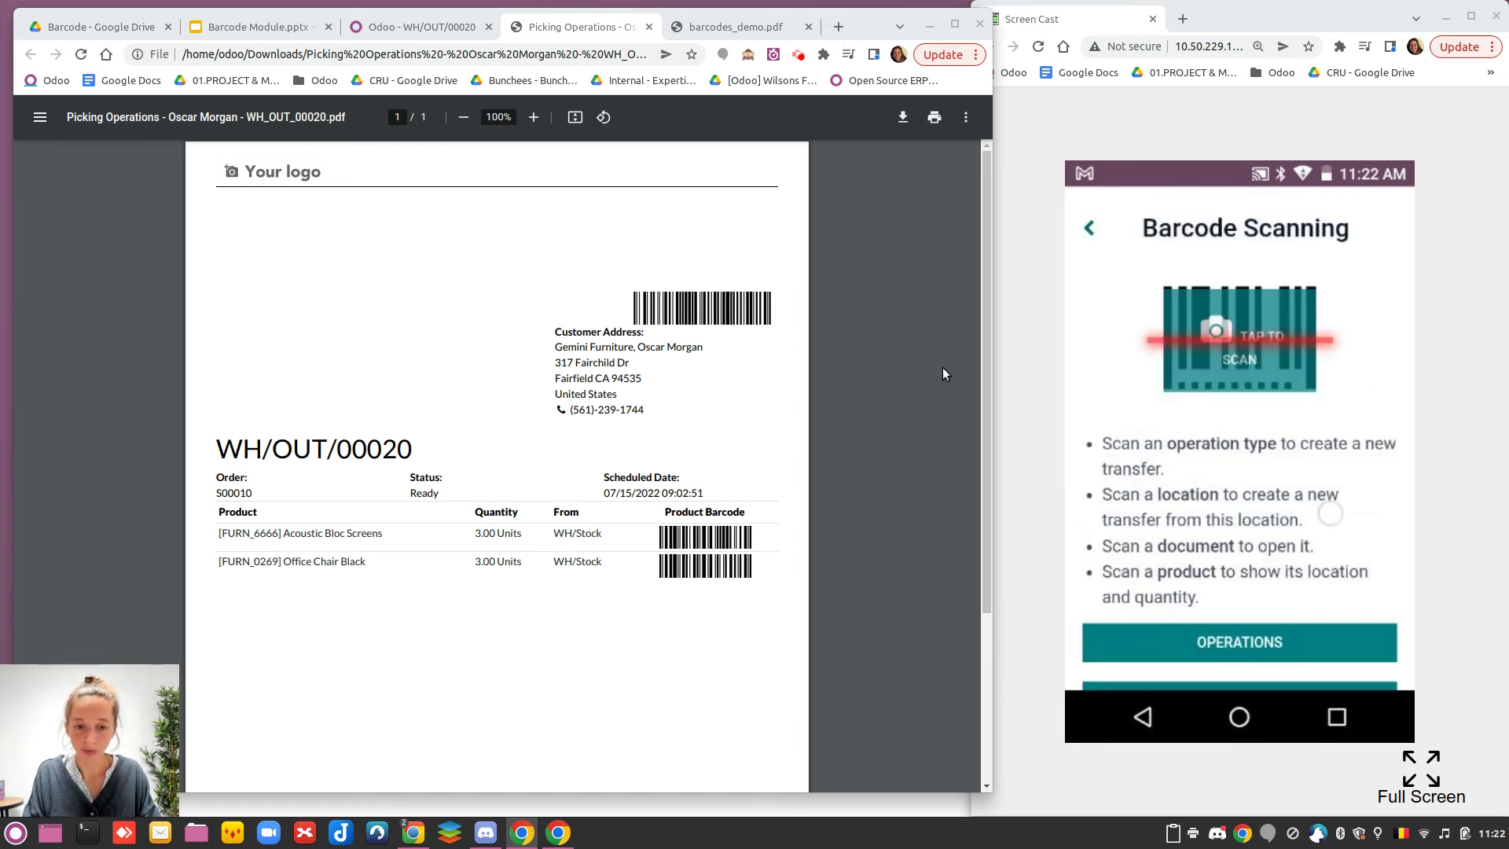
Return to the barcodes_demo.pdf sheet of demo barcodes.
click(731, 27)
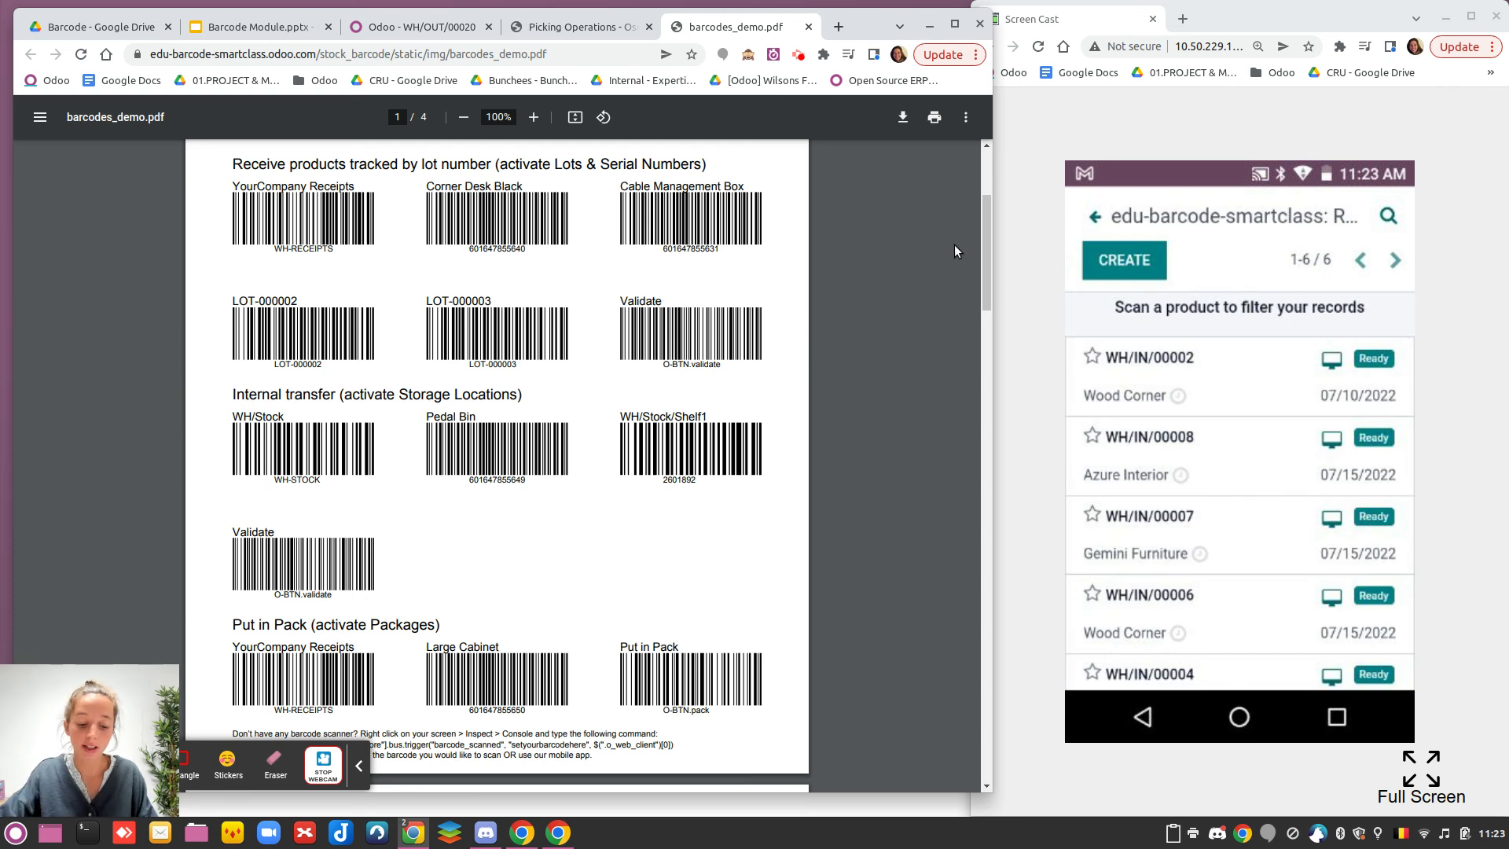
Scroll through the demo barcode sheet, then show the WH/OUT/00020 Picking Operations PDF.
scroll(593, 354, down, 5)
scroll(587, 361, up, 8)
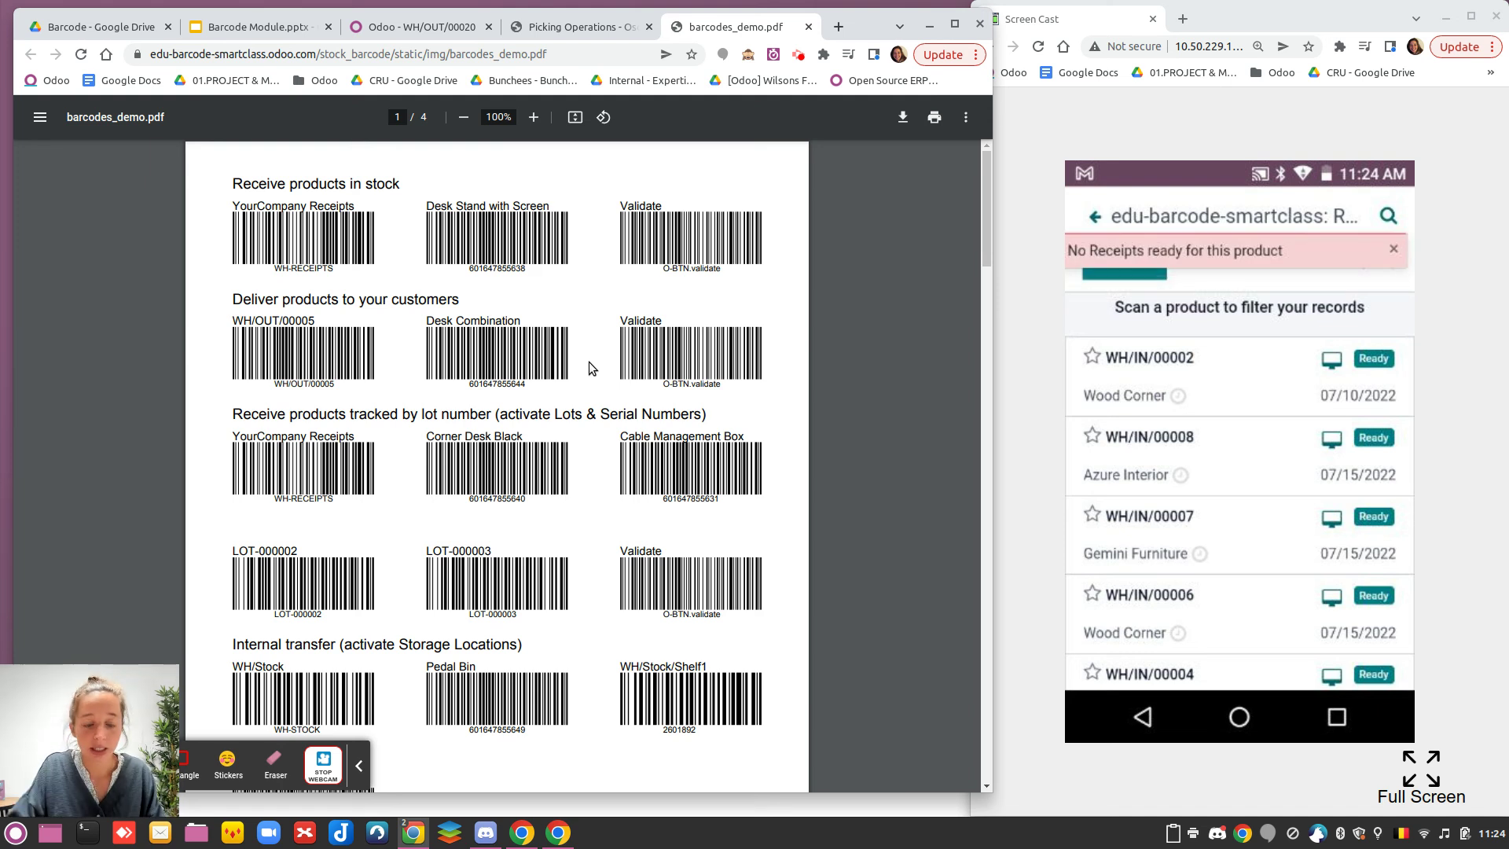
scroll(588, 361, down, 7)
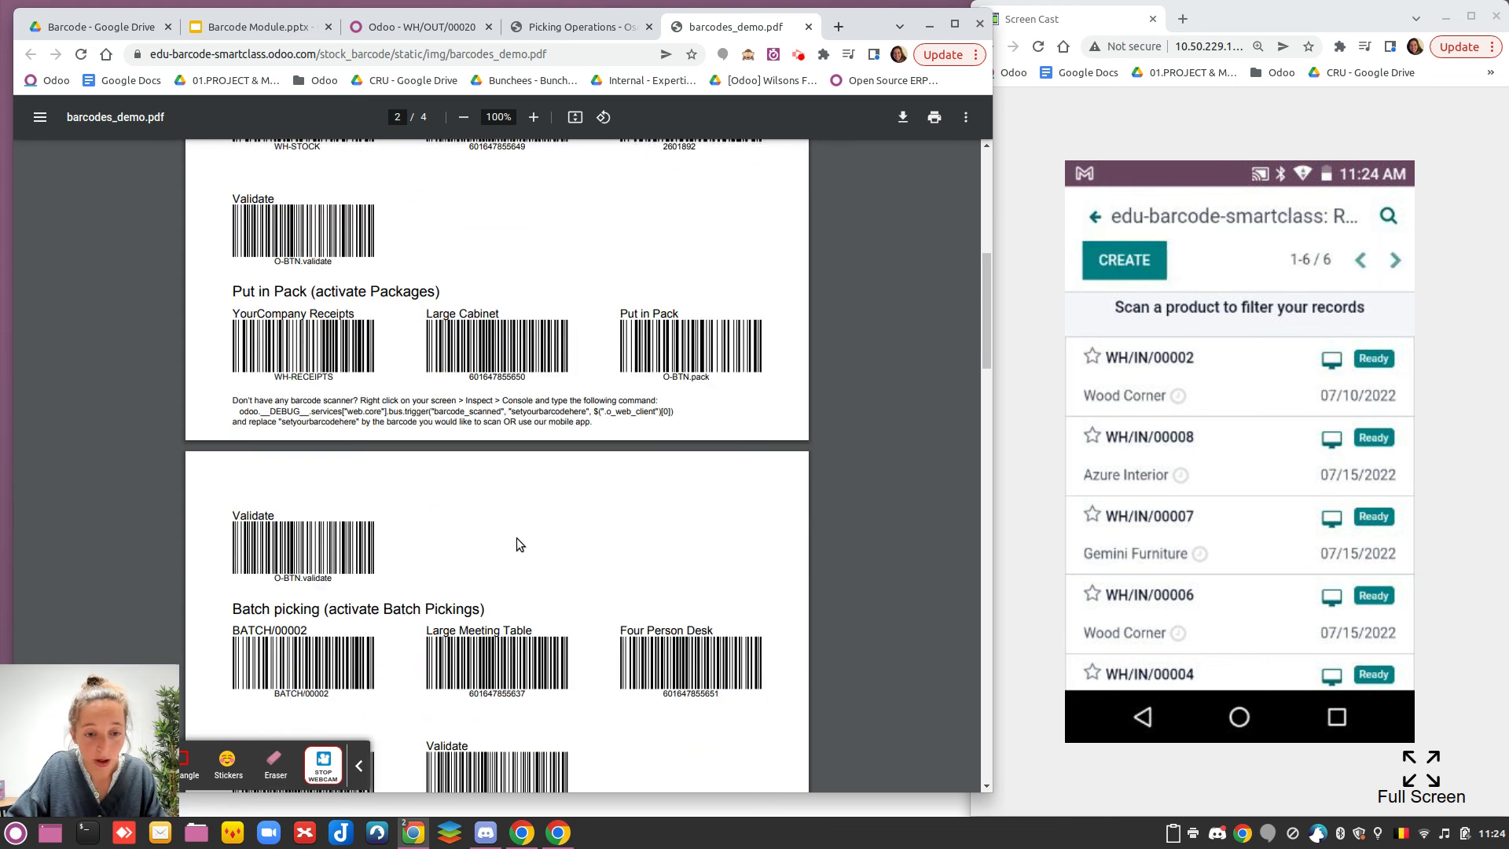
scroll(520, 554, down, 1)
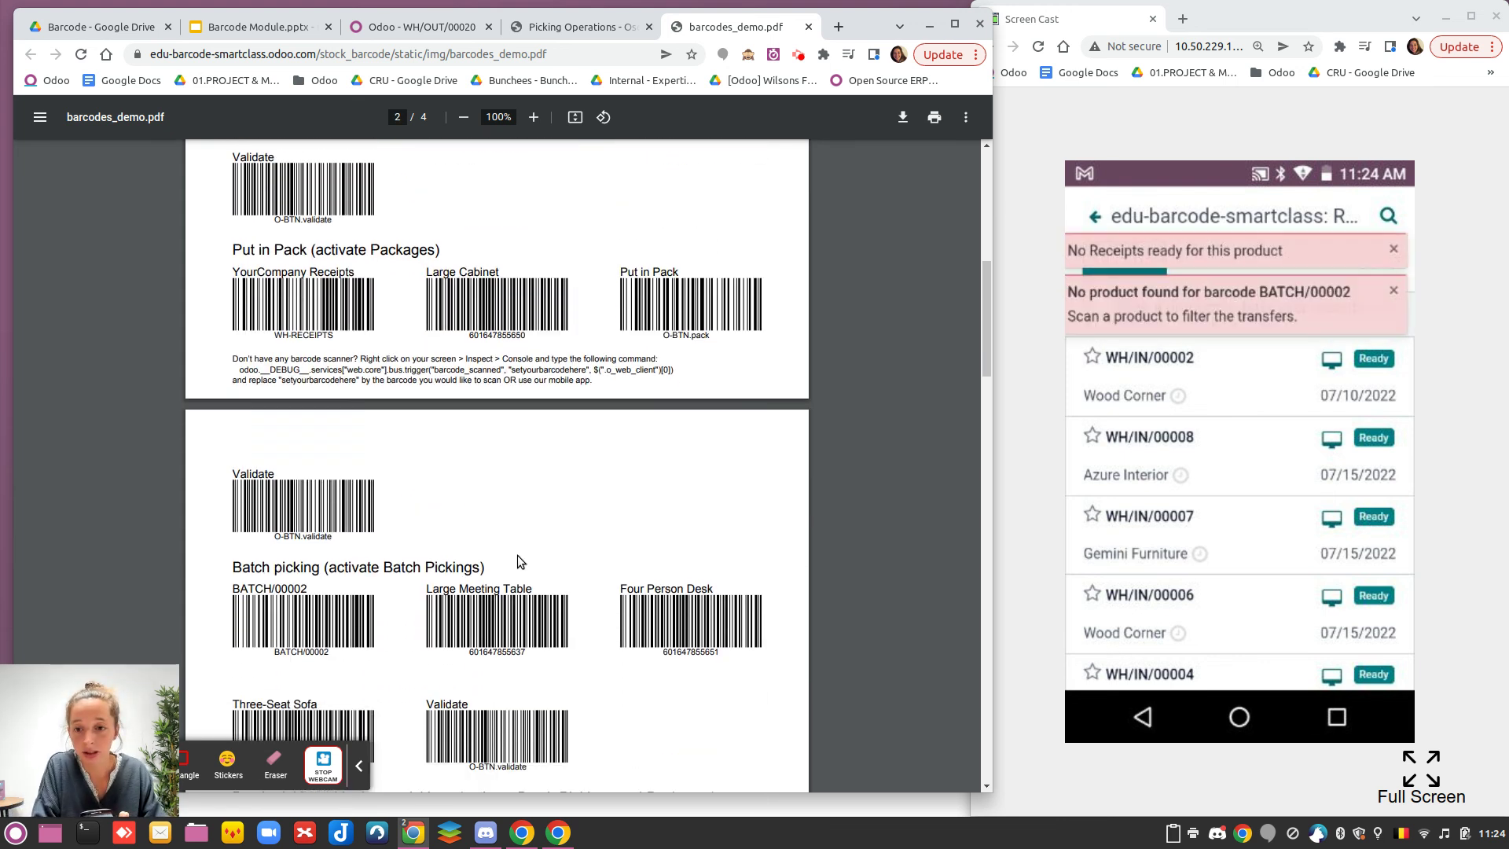
scroll(517, 554, down, 7)
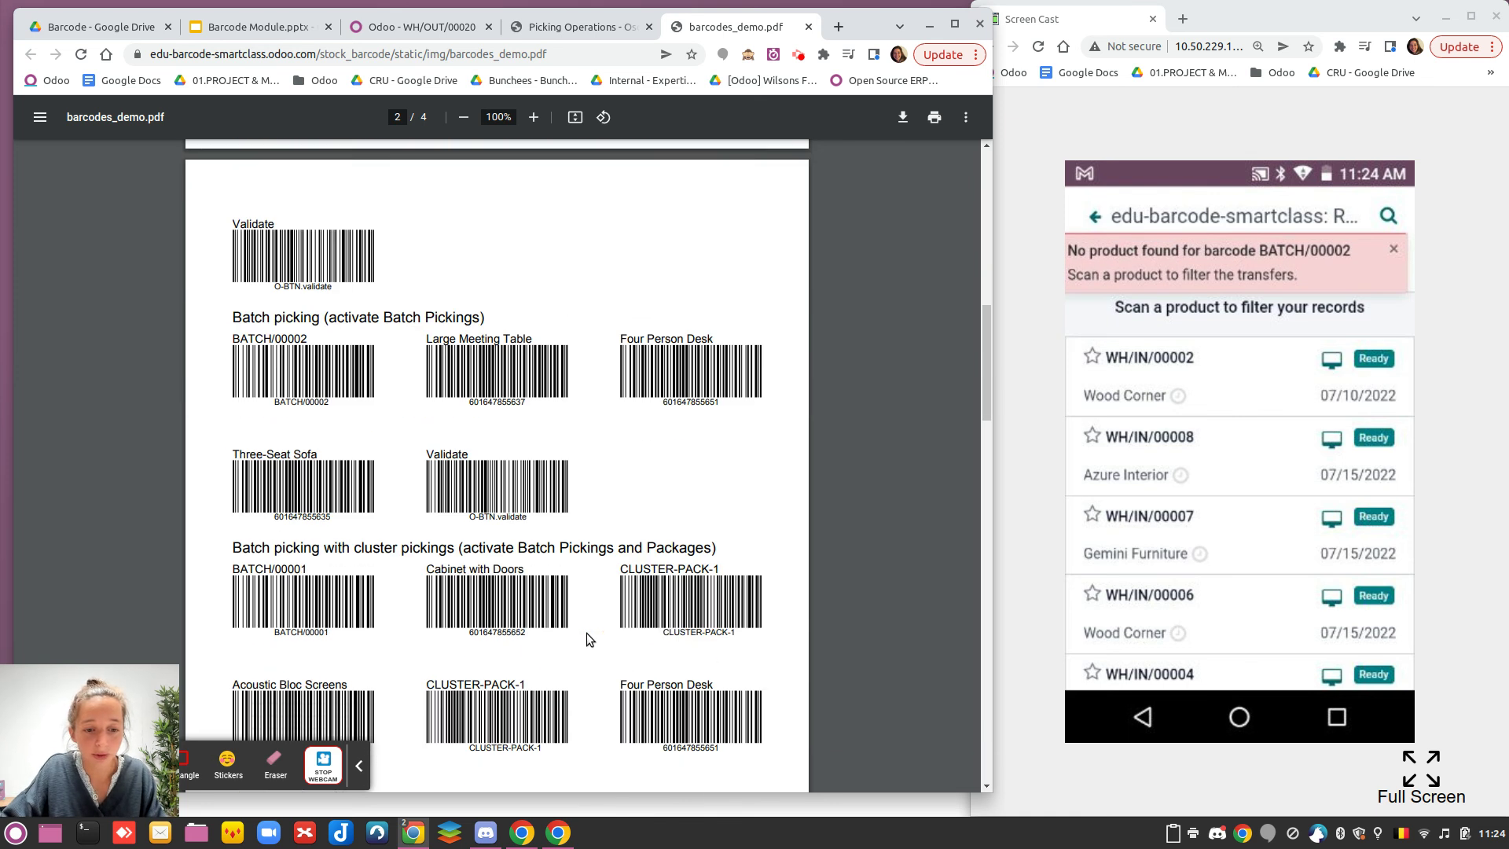
scroll(587, 633, up, 6)
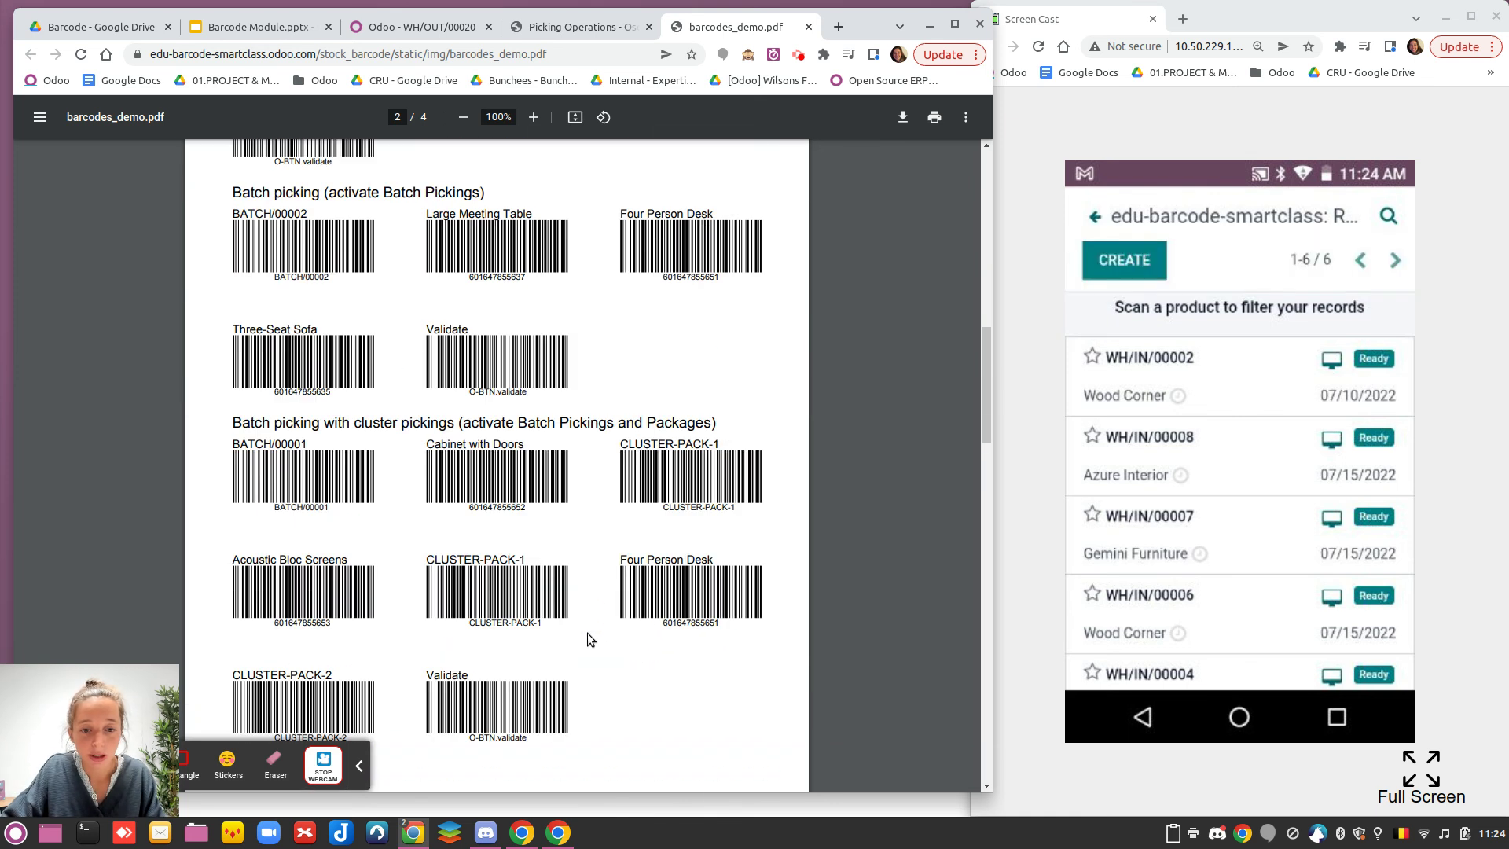
click(589, 27)
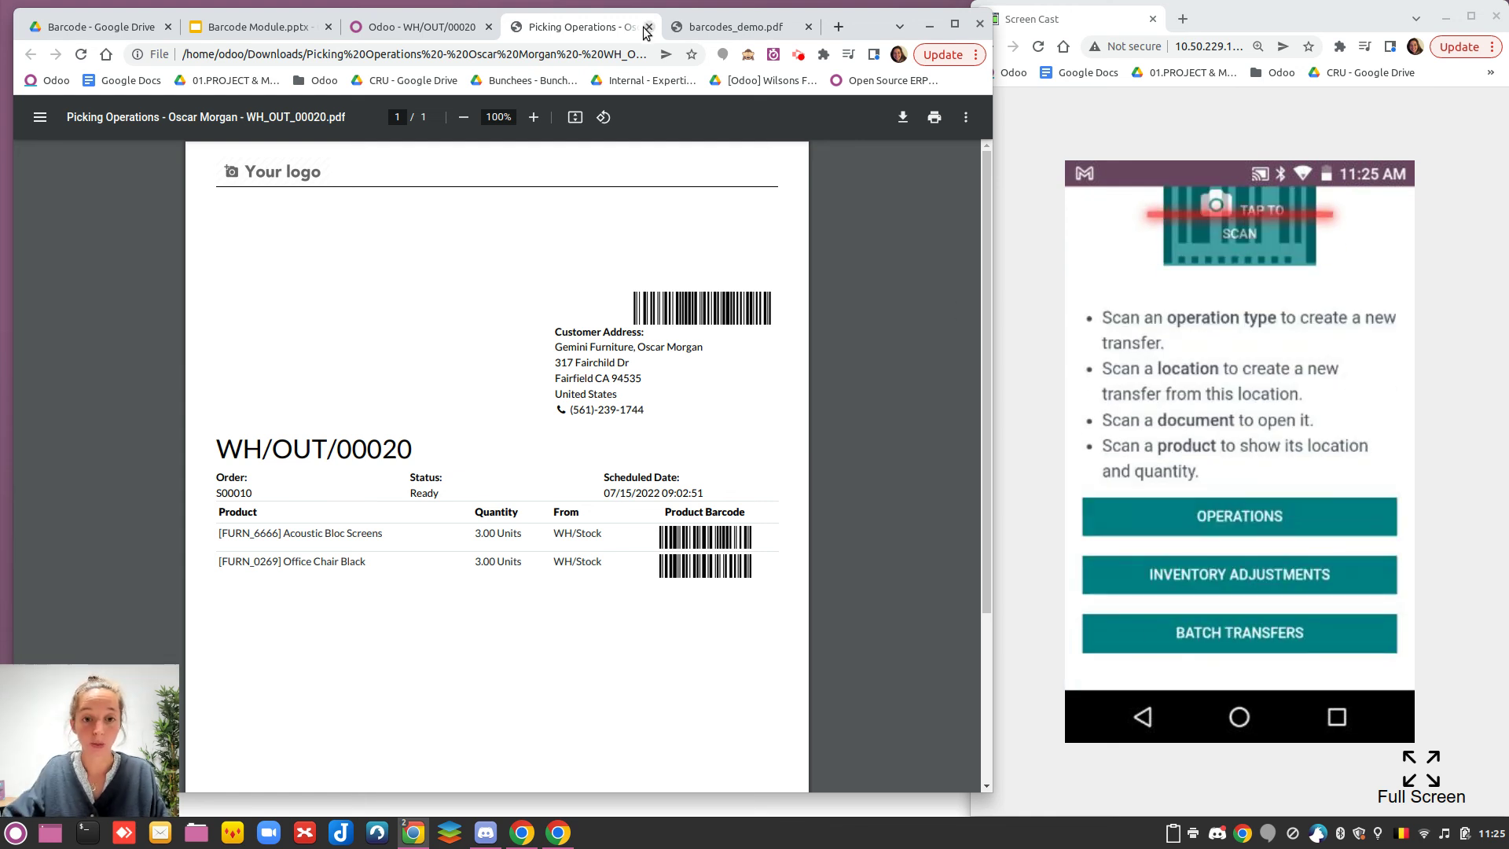
Close the WH/OUT/00020 picking PDF and scroll through the barcode demo sheet.
click(649, 26)
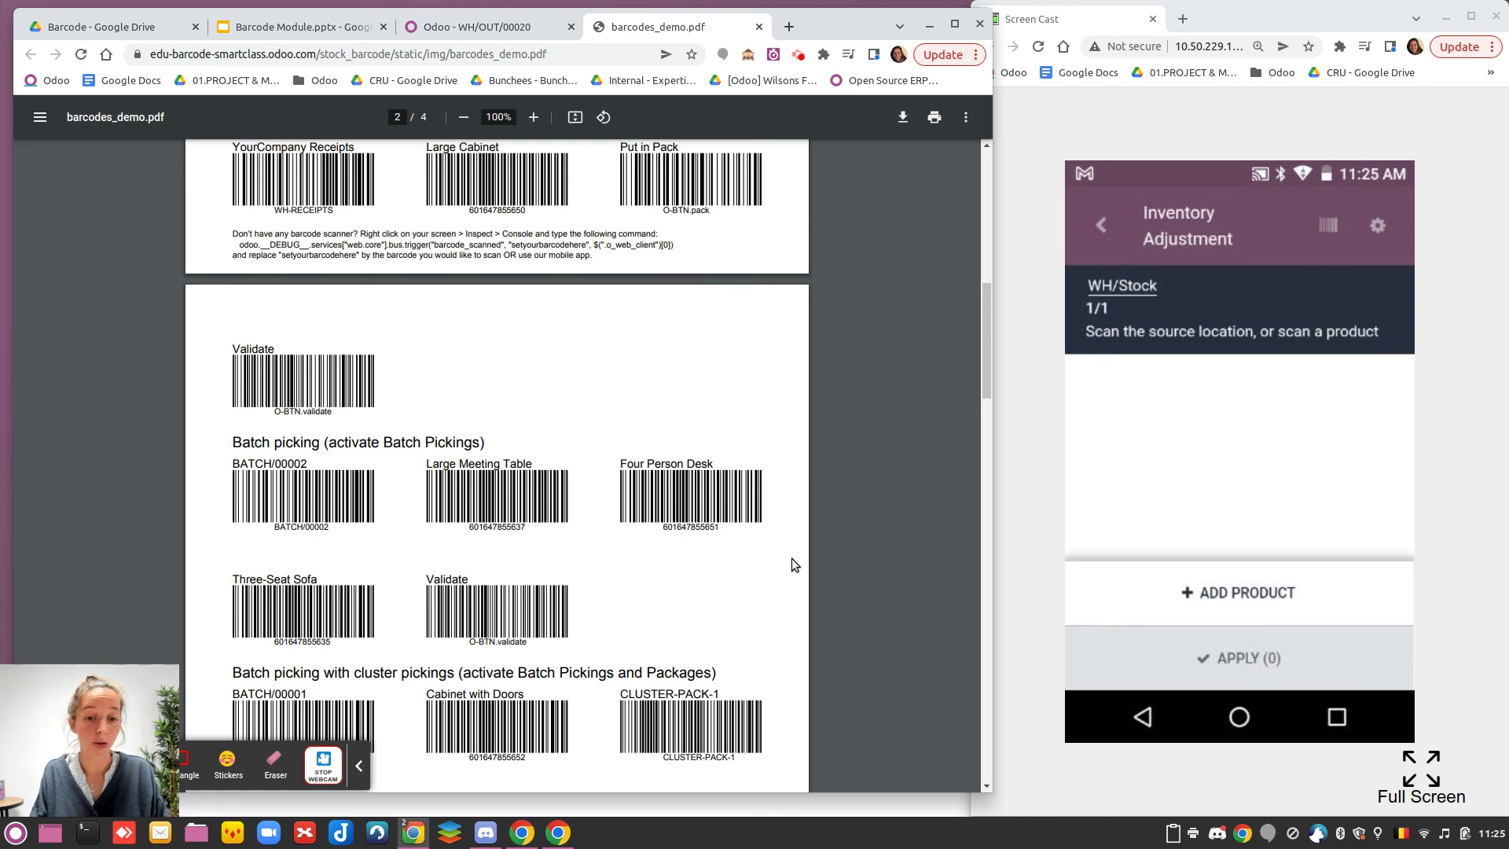
scroll(583, 506, up, 6)
scroll(571, 550, up, 3)
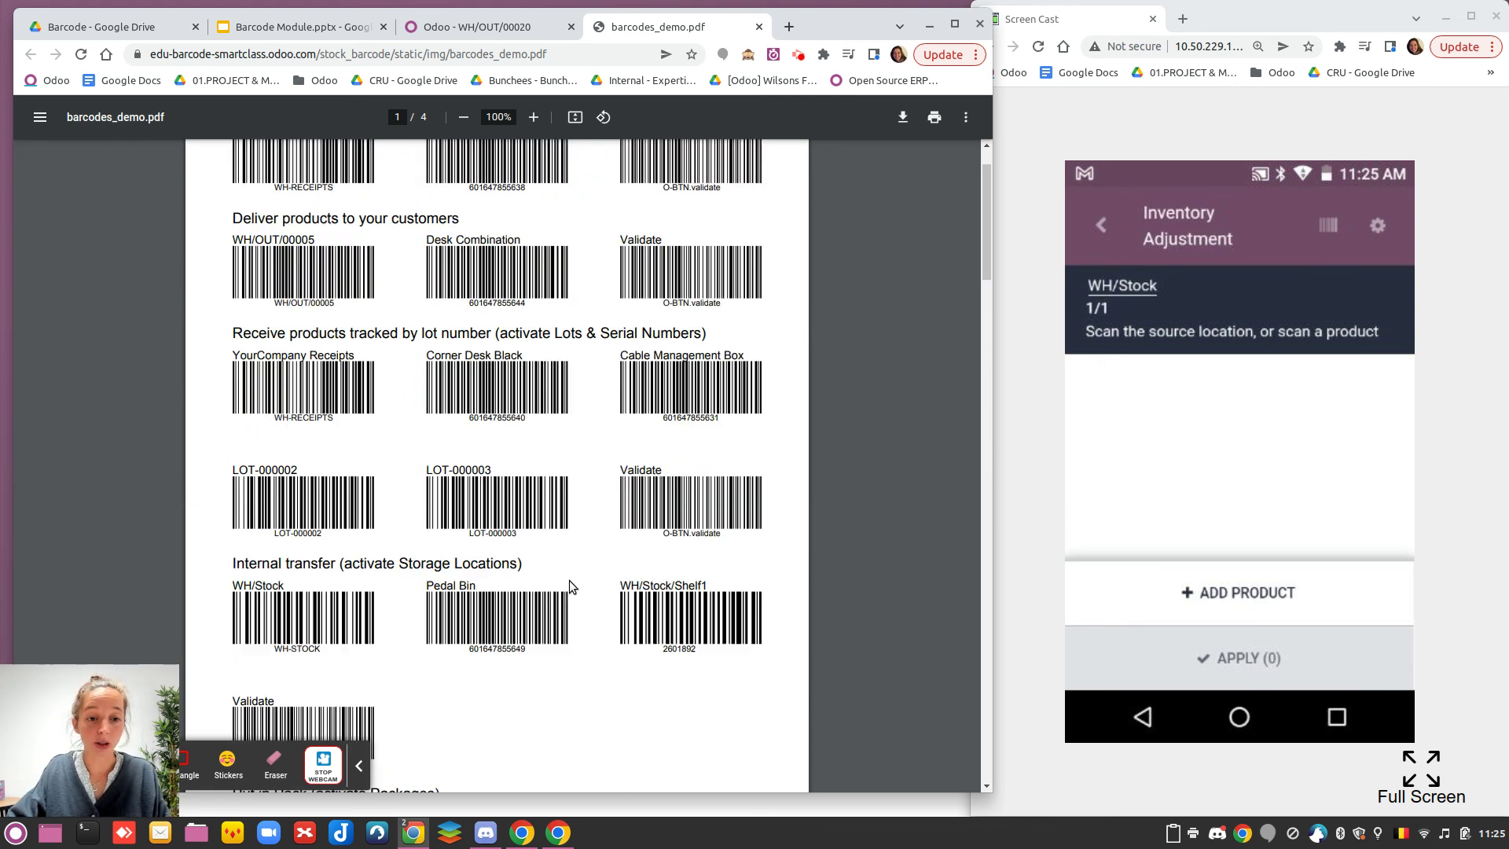
scroll(605, 517, down, 5)
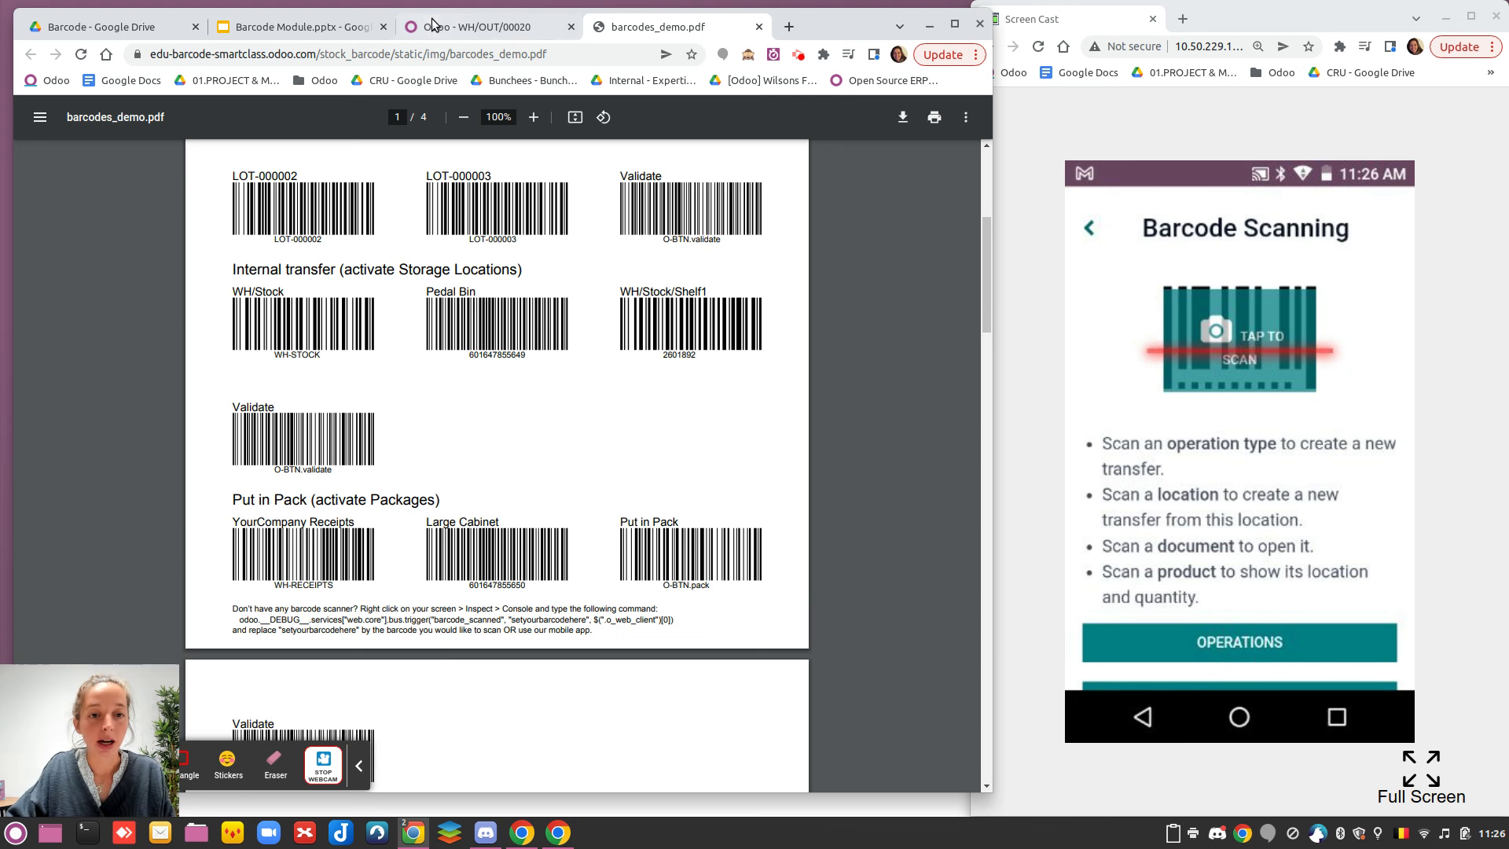
Request an admin-assigned count of the [E-COM11] cabinet for 07/15/2022 and apply the Pedal Bin's 1.00 count.
click(472, 26)
click(233, 112)
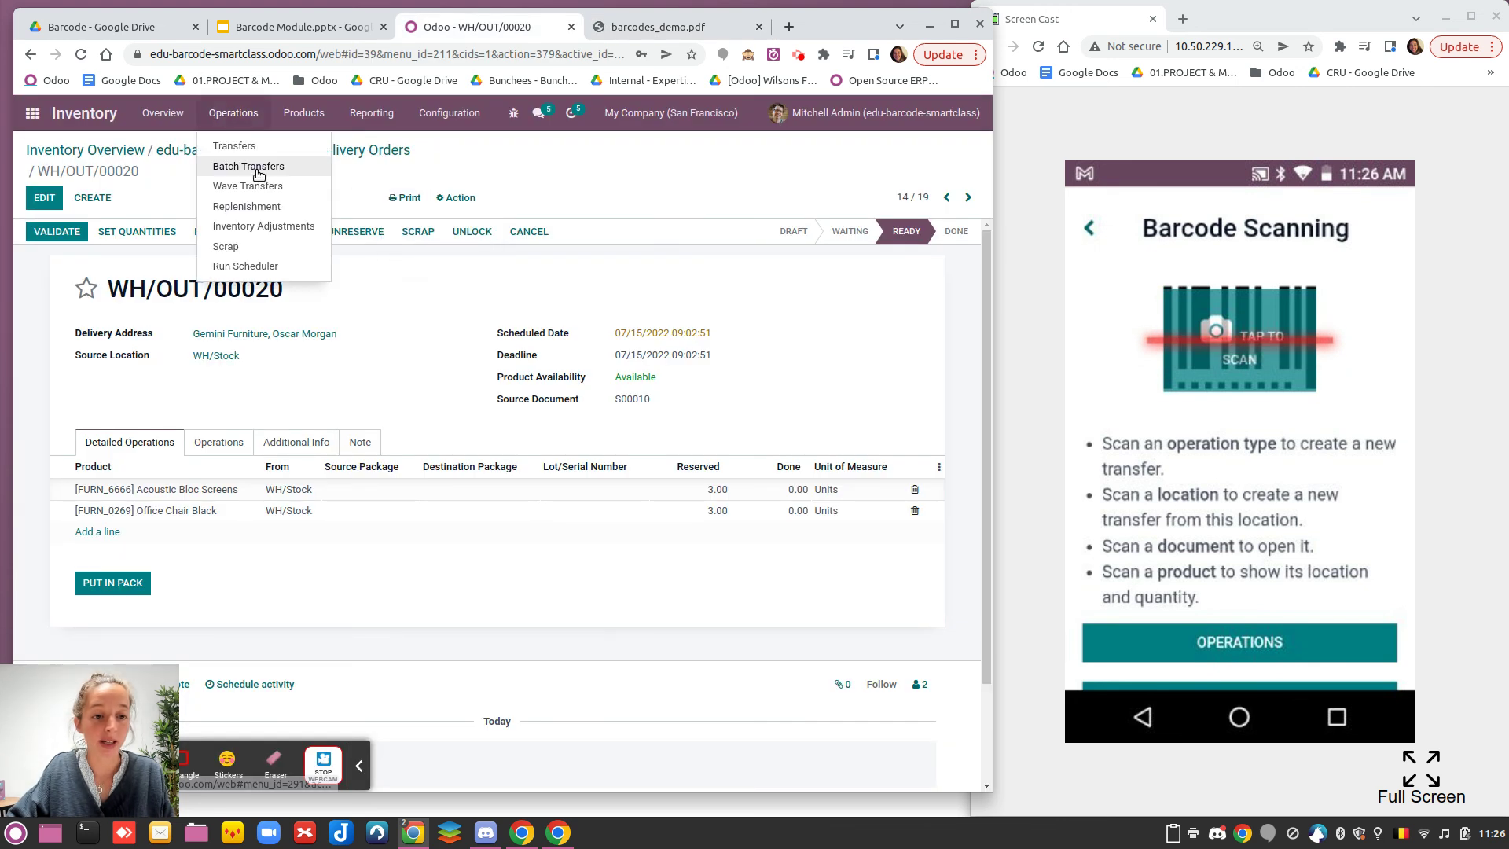
click(263, 225)
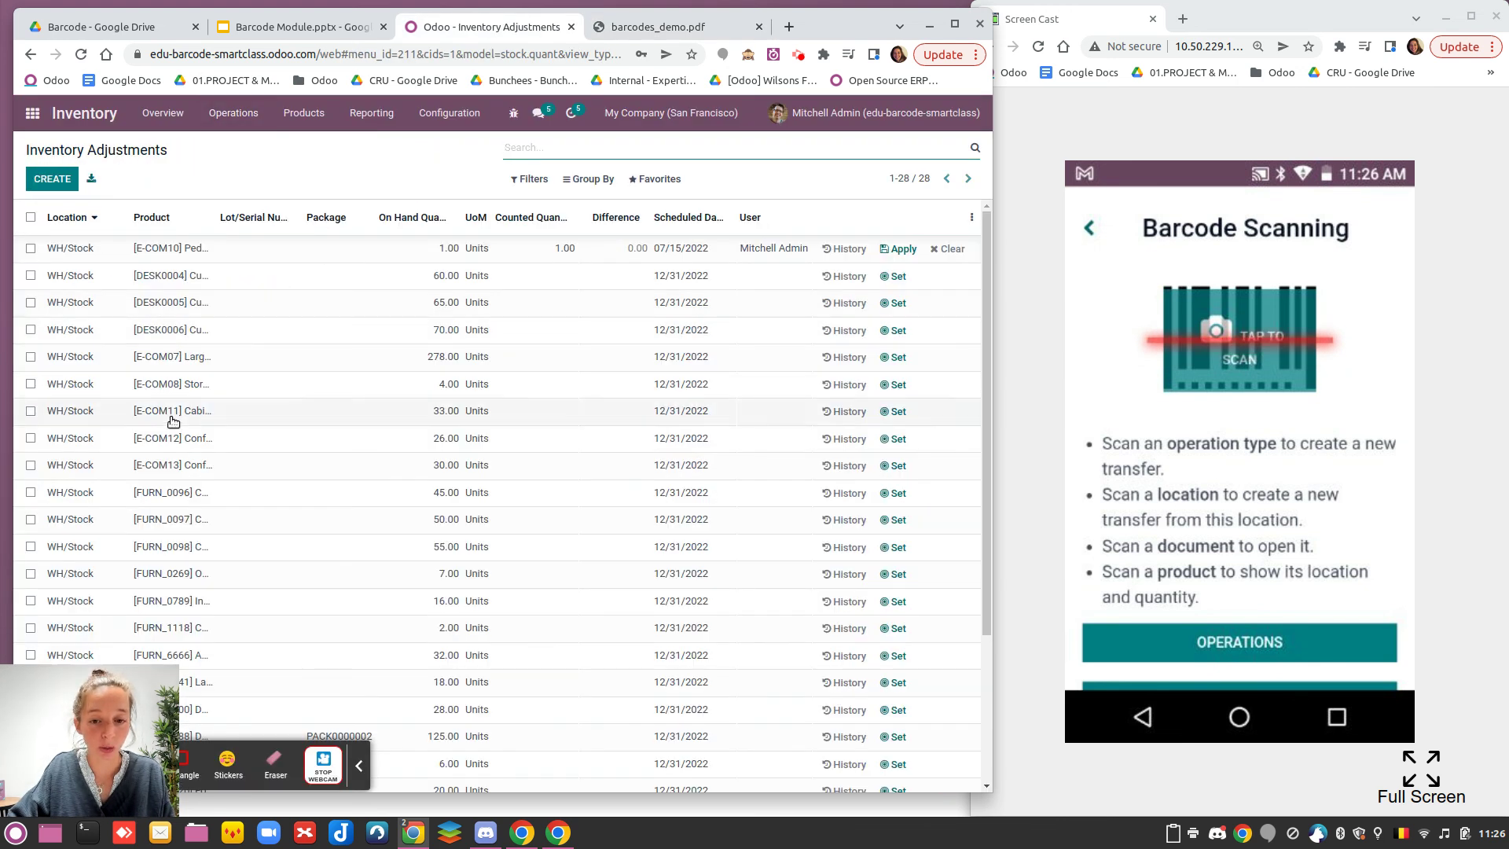
click(21, 417)
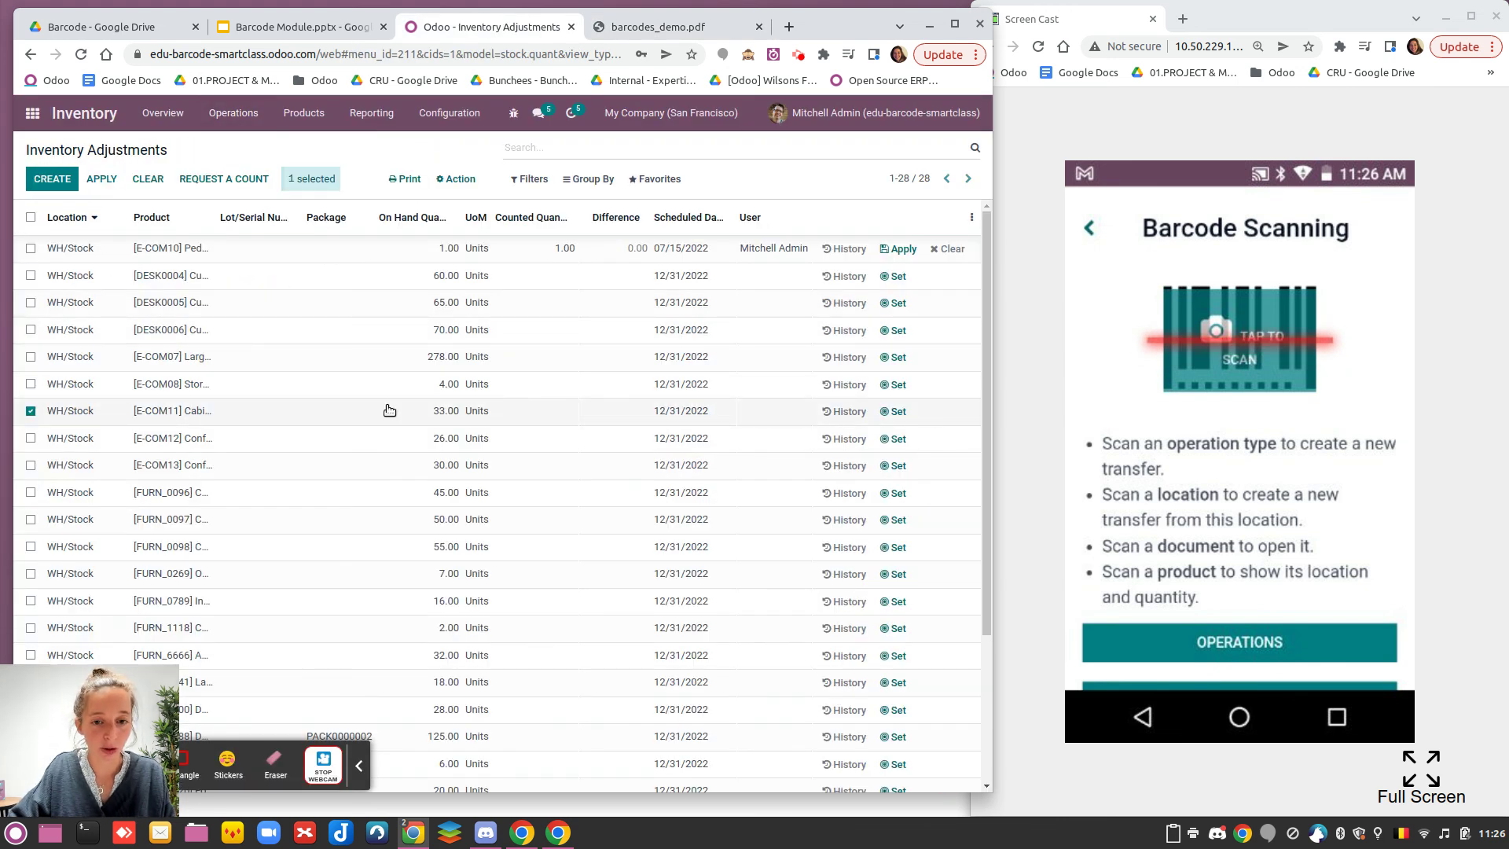
click(474, 185)
click(241, 180)
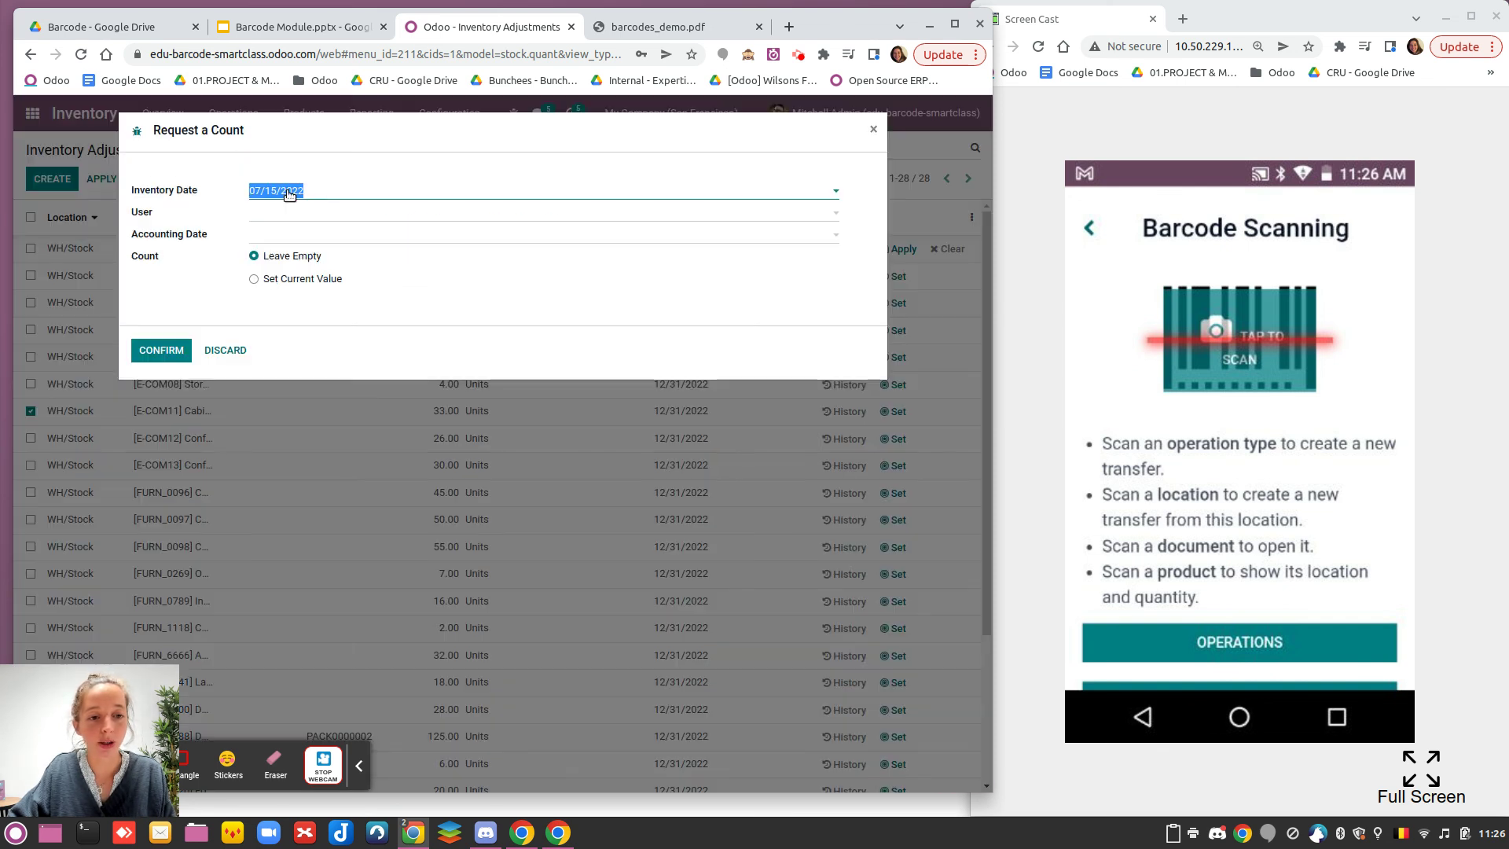
click(303, 213)
click(315, 241)
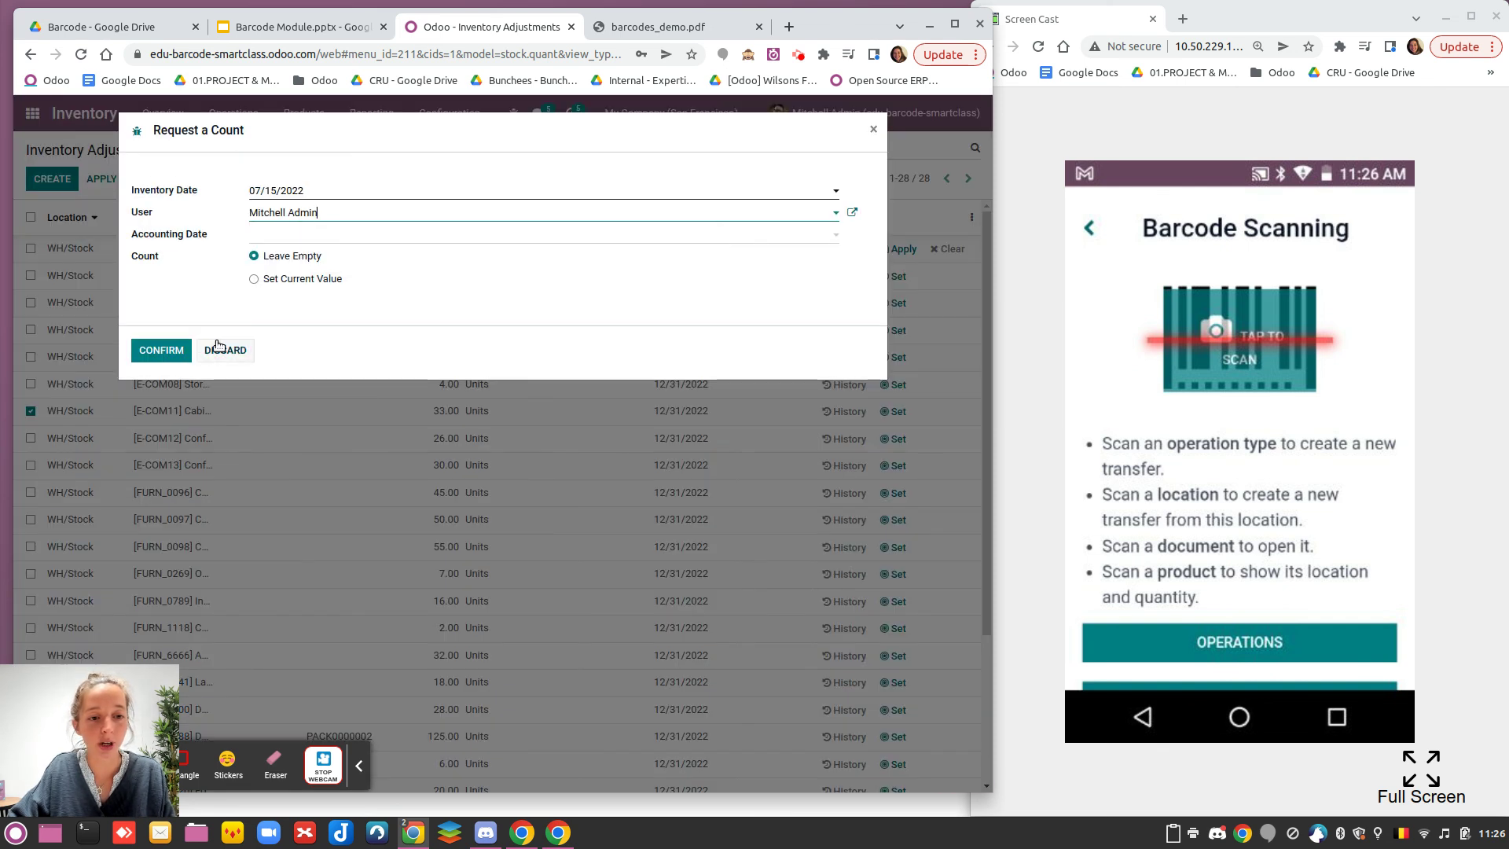
click(161, 351)
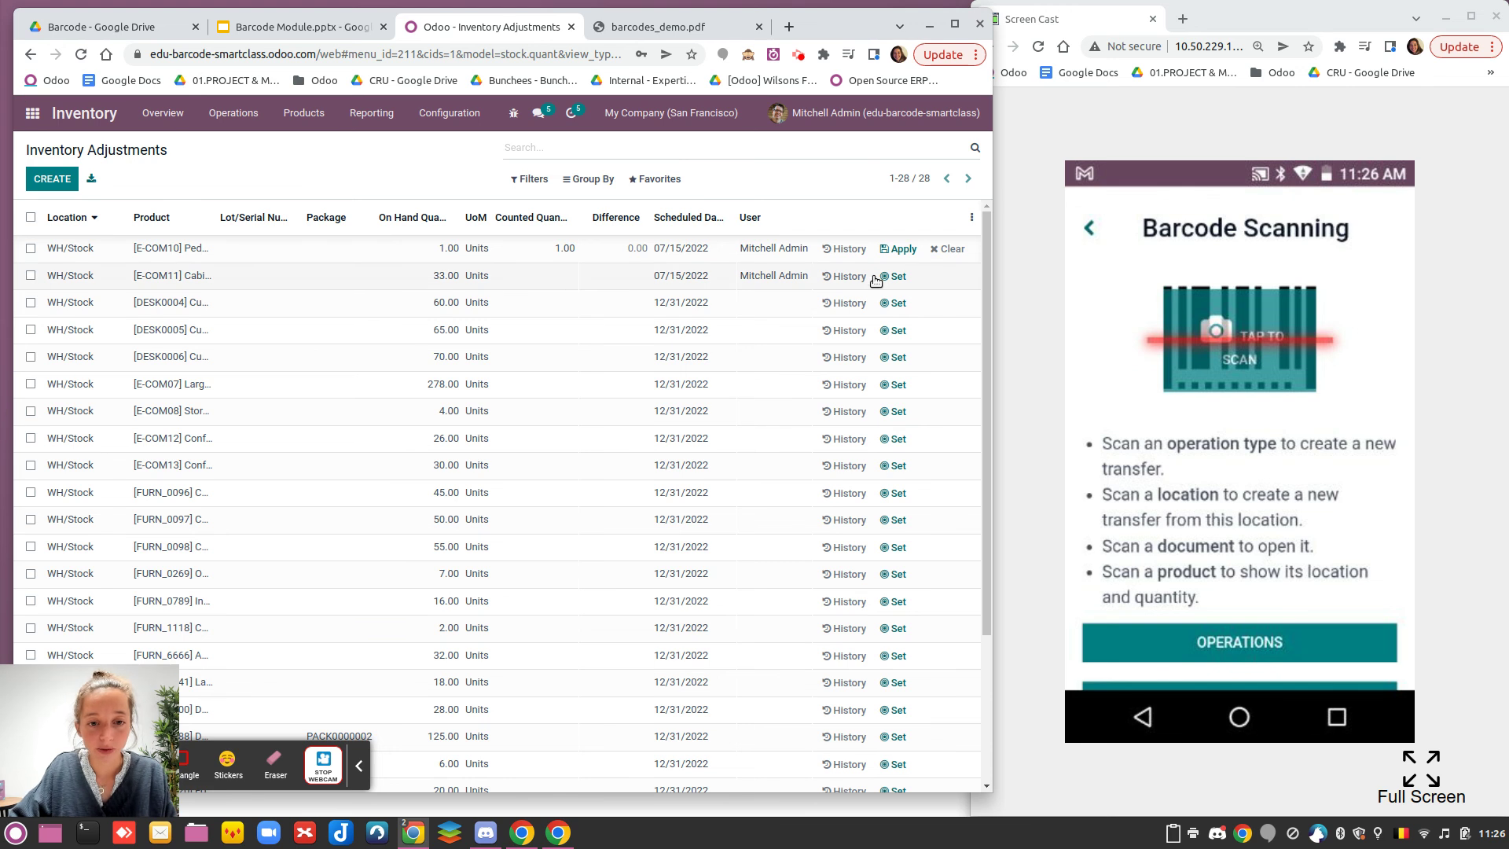
click(898, 248)
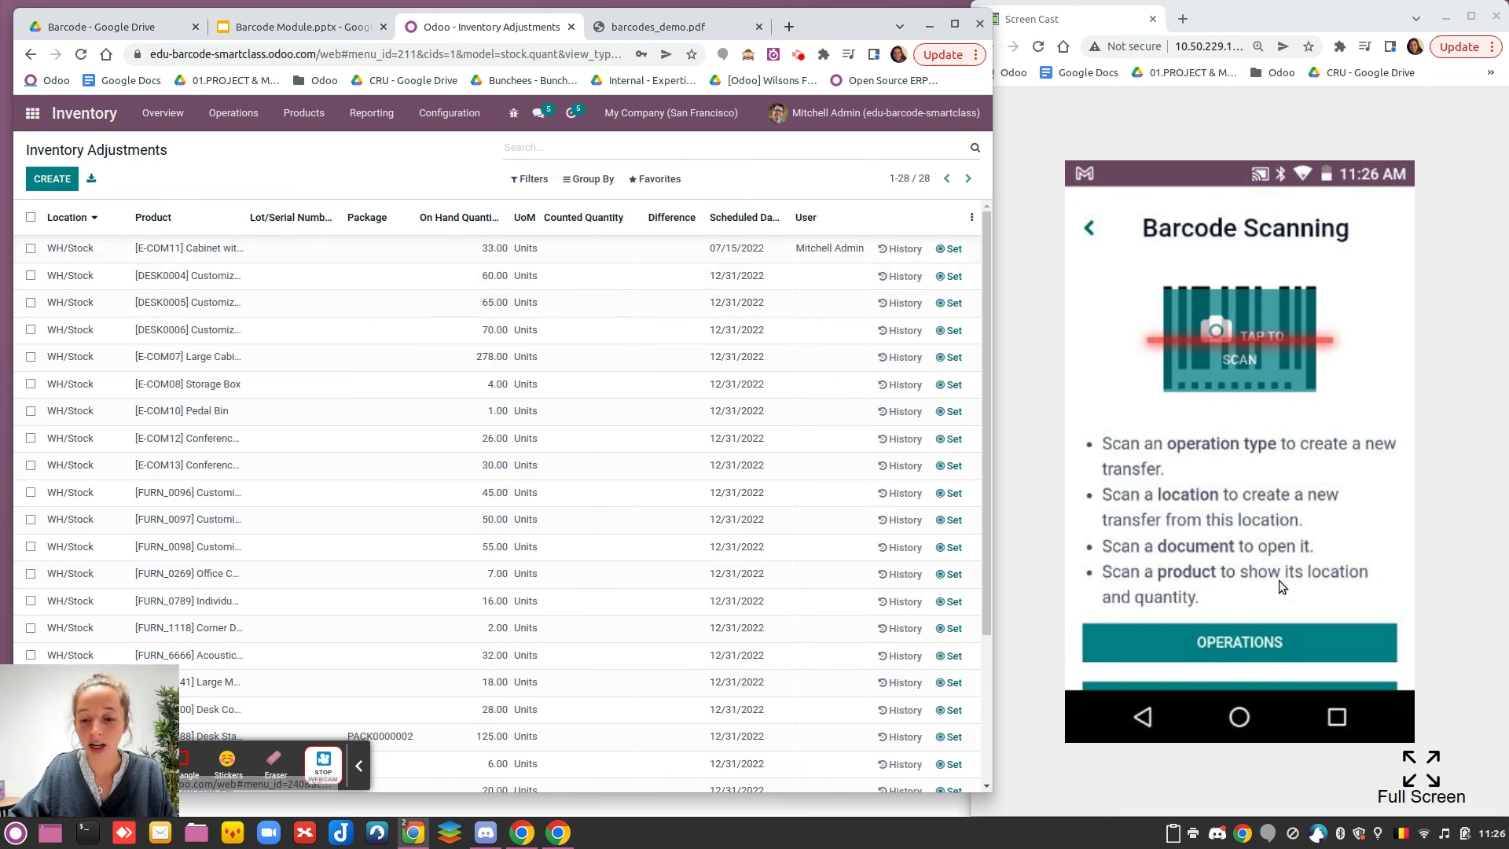
Go from the Inventory Overview back to the Odoo apps home menu.
click(82, 115)
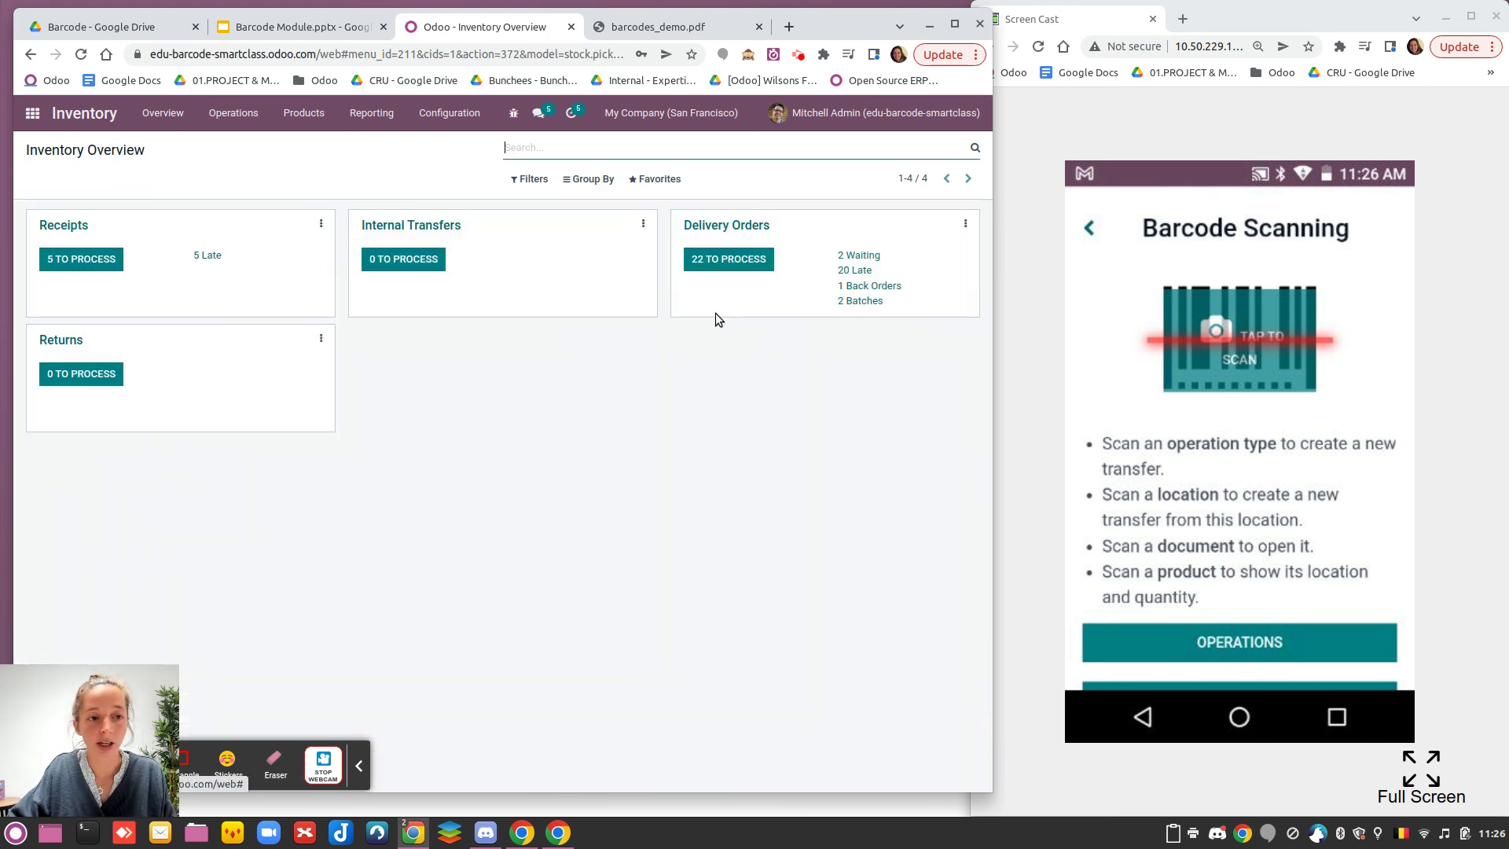
click(29, 112)
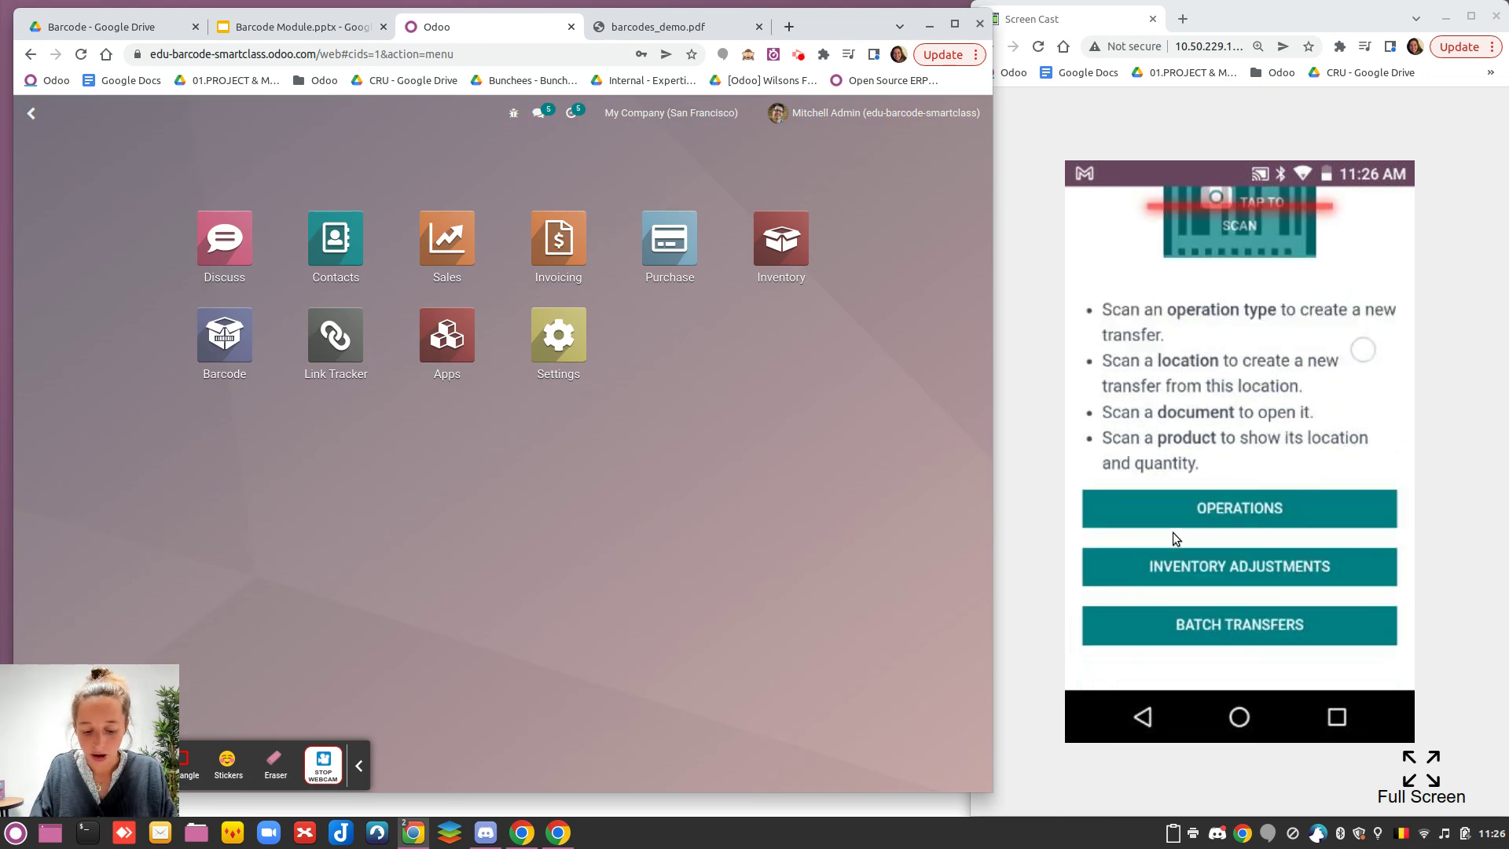